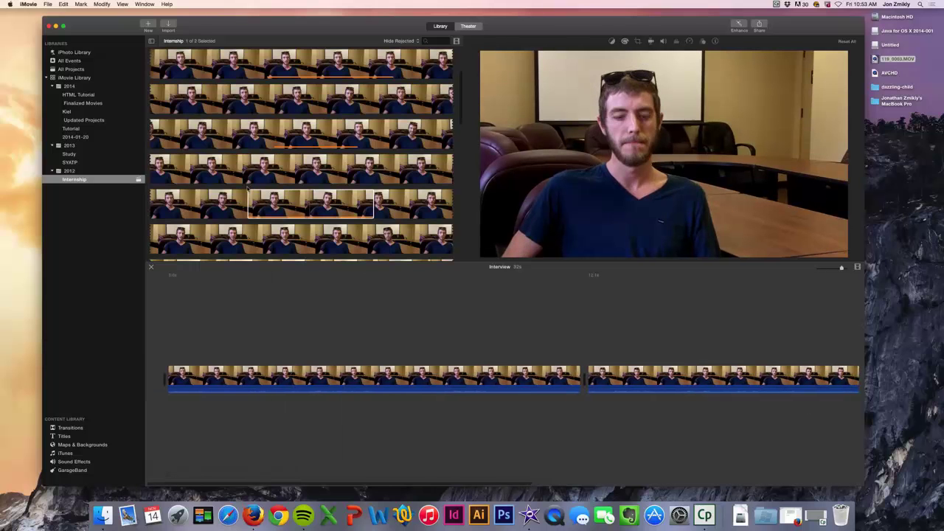
- Bring Firefox back and load mysa.com in a new tab
key(space)
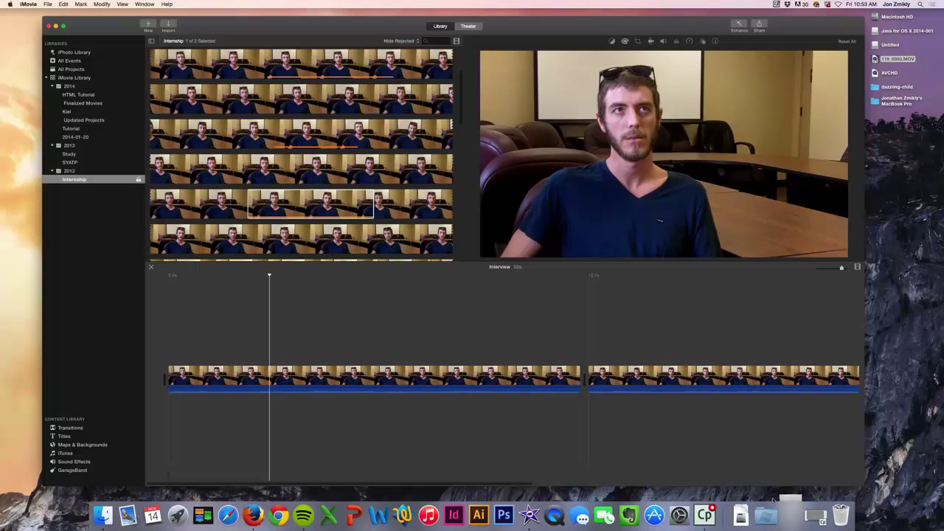
click(791, 514)
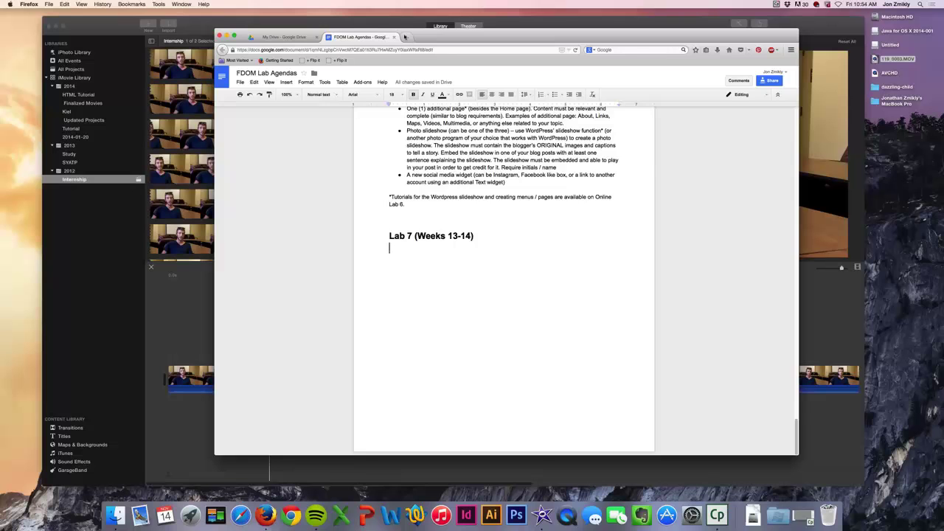
click(405, 37)
text(mysa.com)
key(Return)
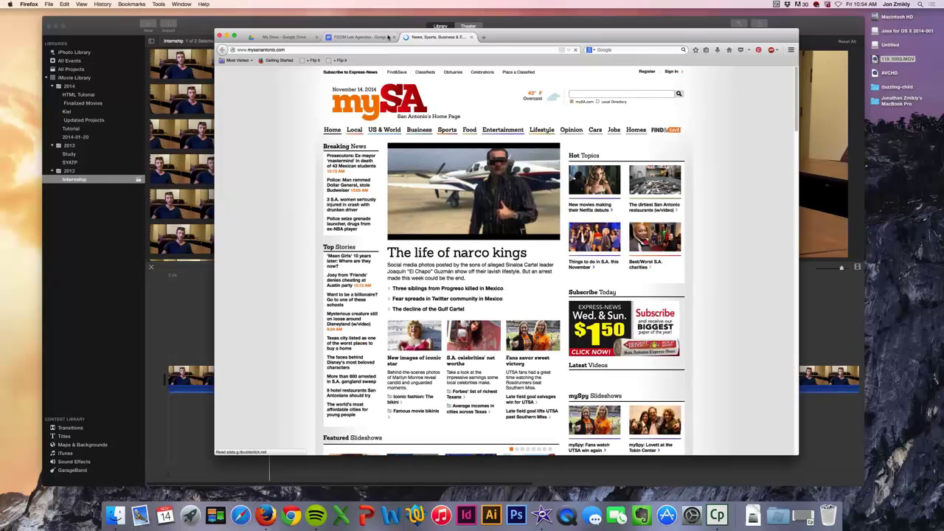
- Close the other tabs, search 'san antonio express news', open the homepage and select it for capture
middle_click(357, 34)
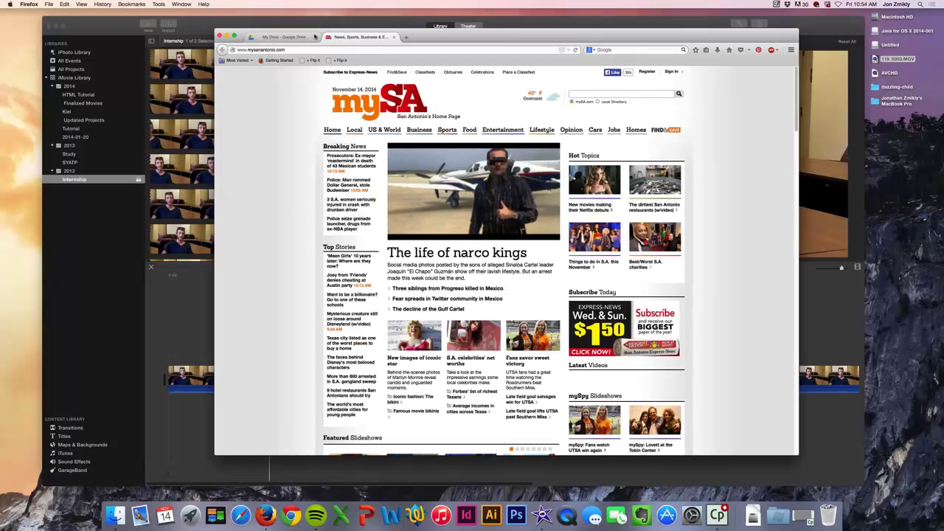
click(314, 37)
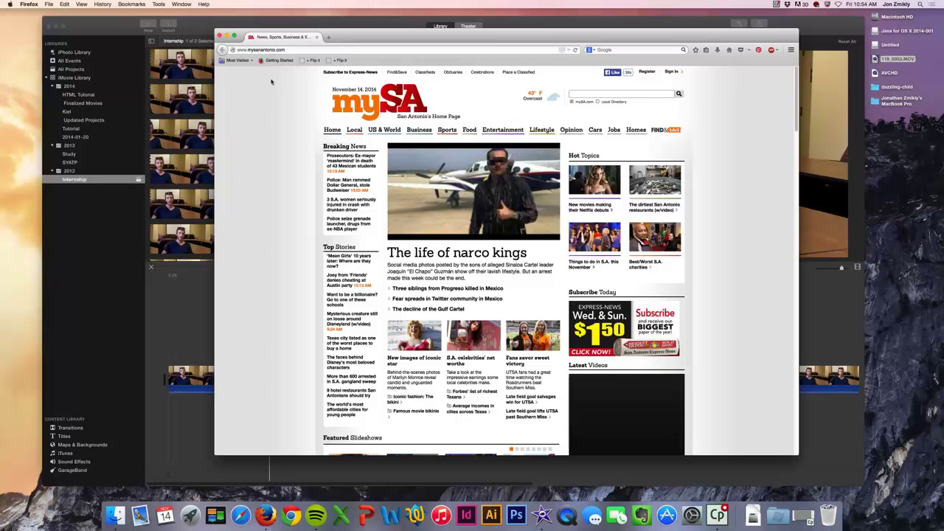
click(295, 48)
text(san an)
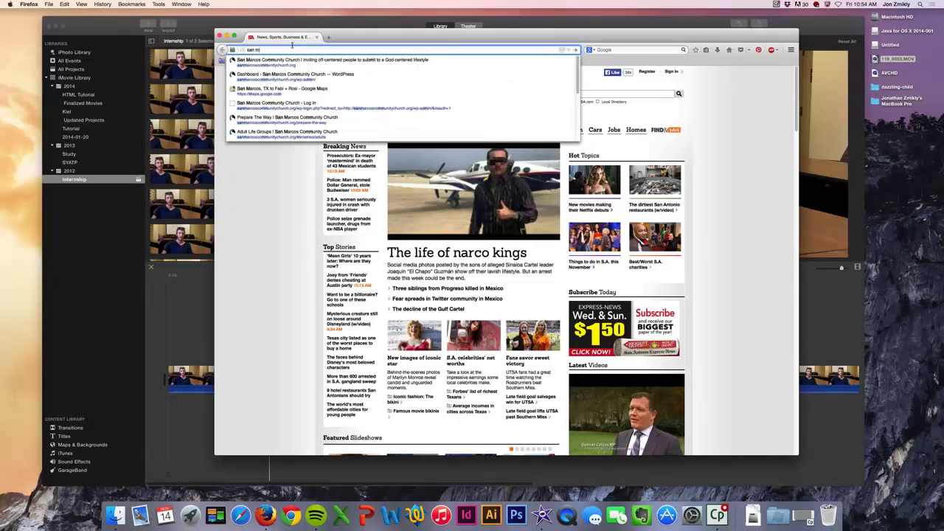
text(tonio exp)
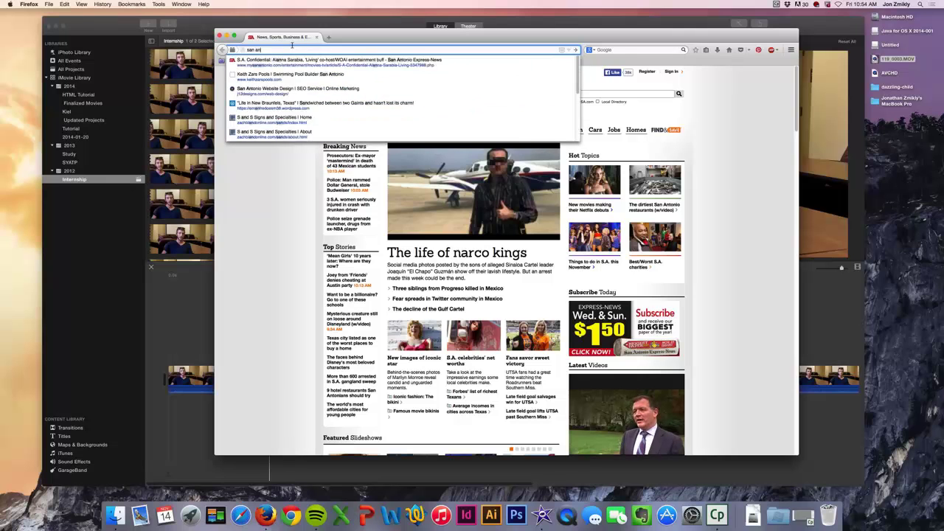
text(ress news)
key(Return)
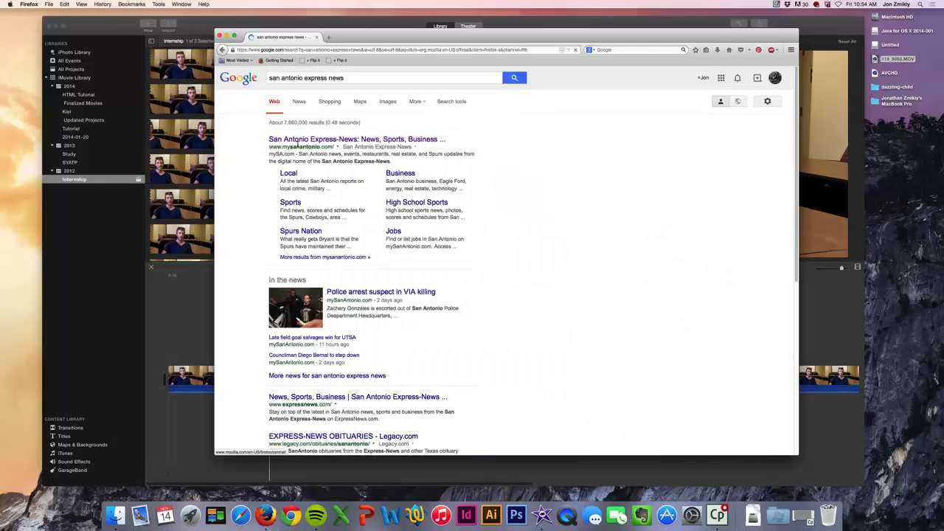
click(293, 139)
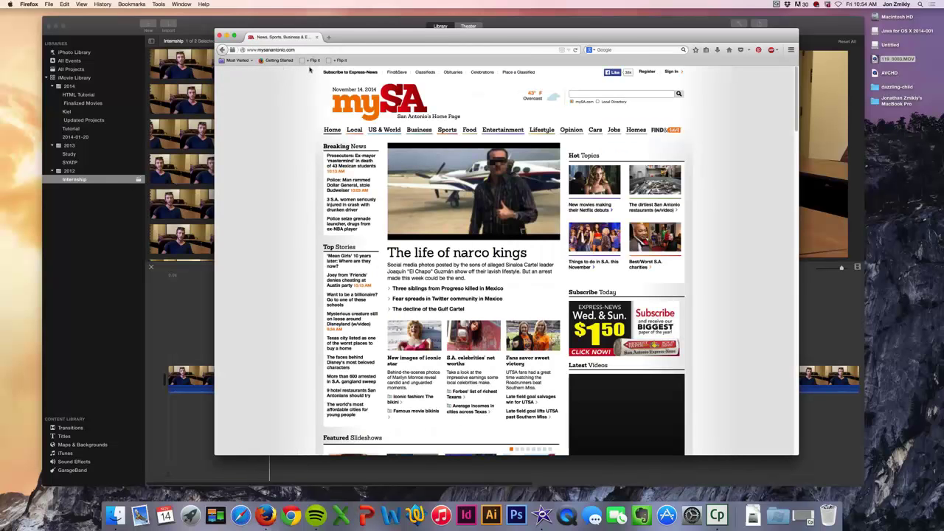
mouse_move(312, 67)
mouse_down()
mouse_move(357, 91)
mouse_move(713, 379)
mouse_move(718, 453)
mouse_up()
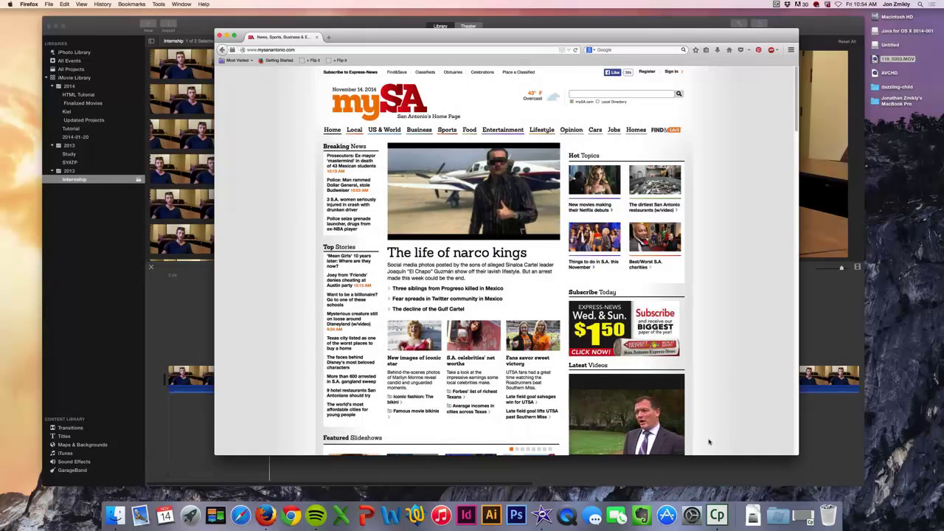
- Capture the mySA page and drag the screenshot file over the first interview clip
key(super+h)
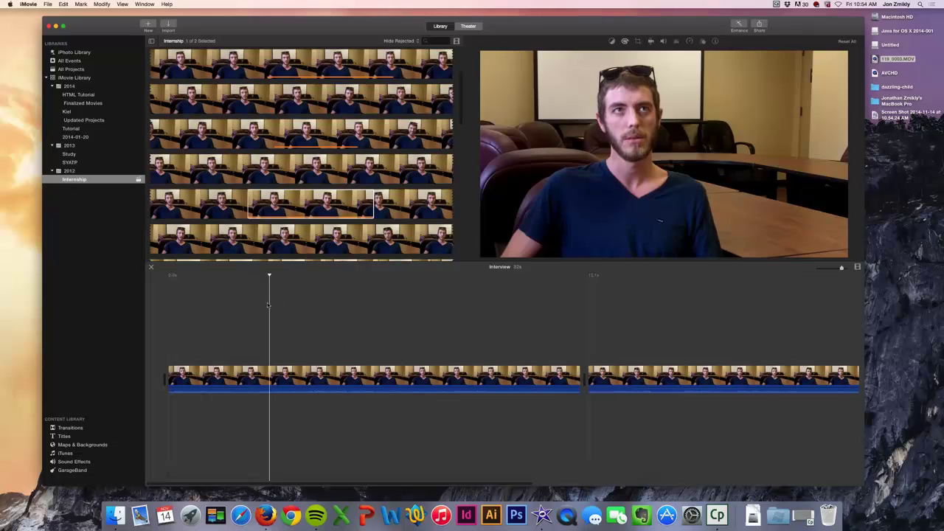
click(893, 116)
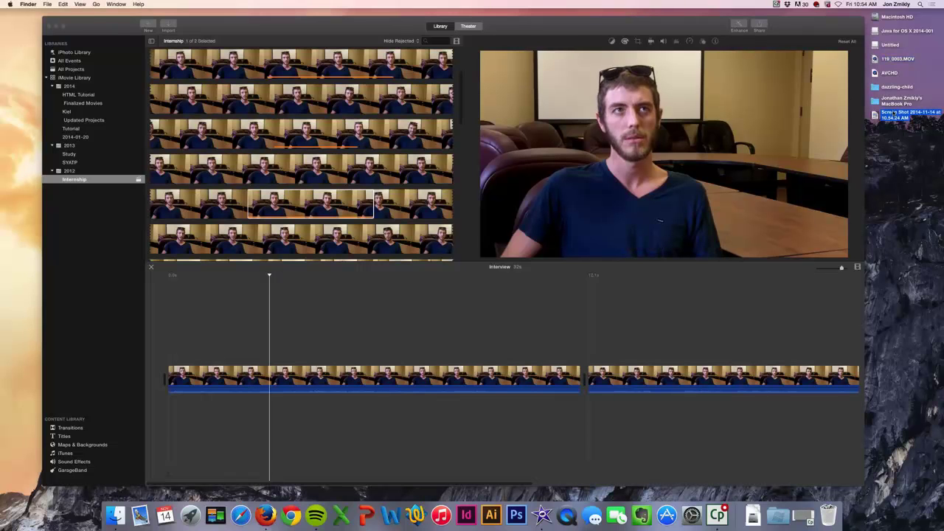
drag(853, 125, 317, 356)
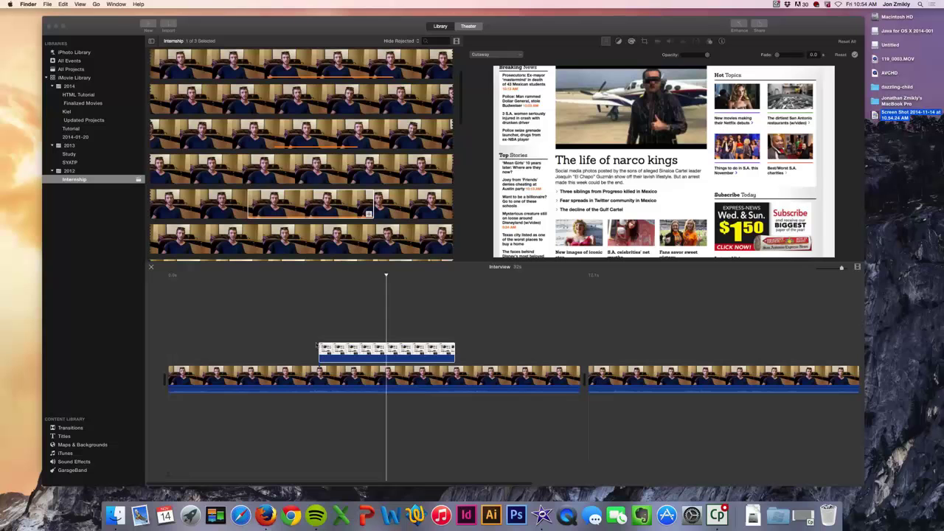
click(385, 275)
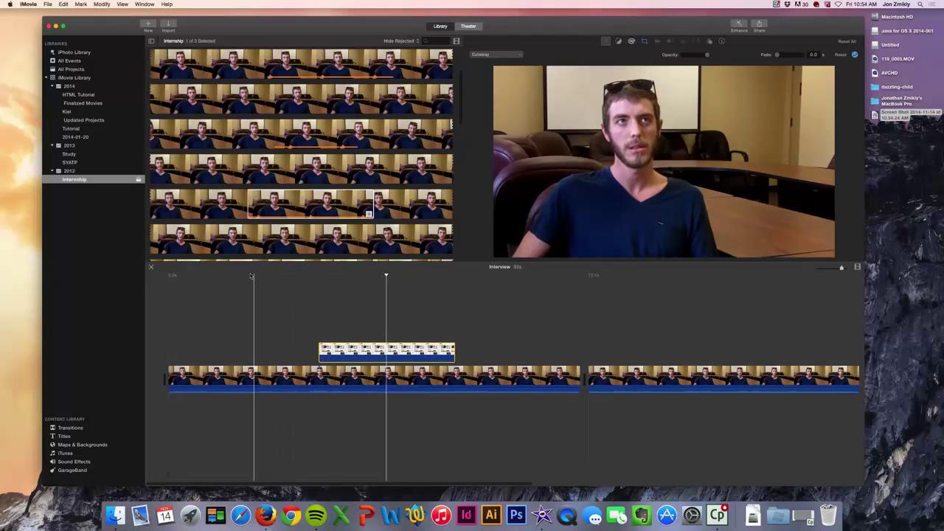
click(251, 275)
click(196, 275)
key(space)
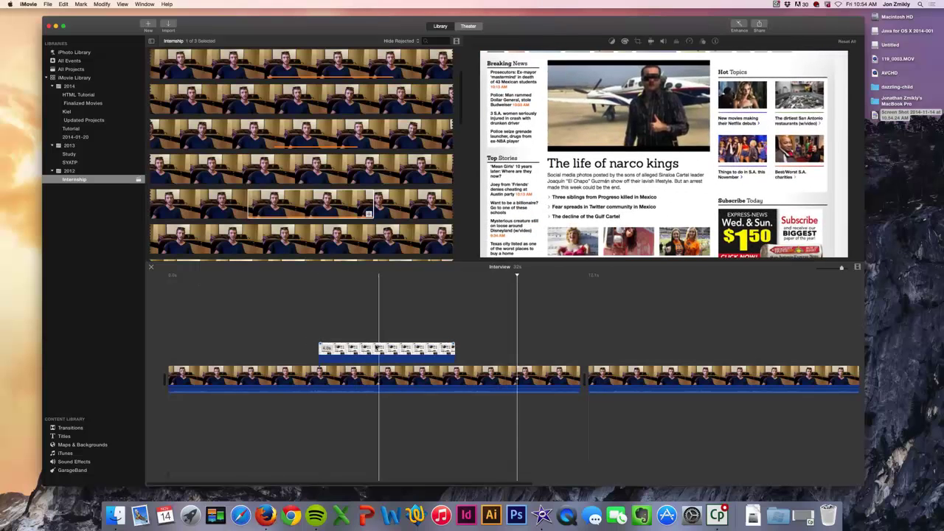
click(375, 349)
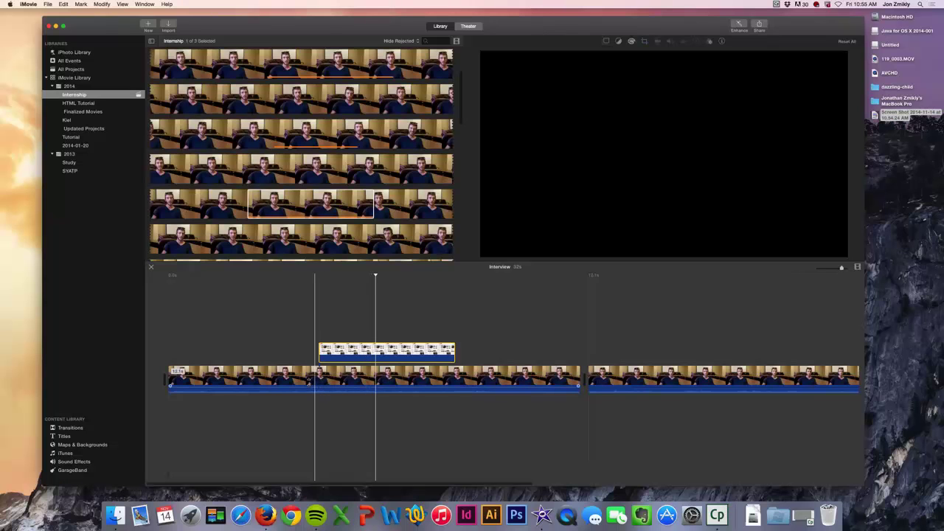
- Adjust the first interview clip's volume and review the cutaway position with the playhead
drag(316, 380, 317, 372)
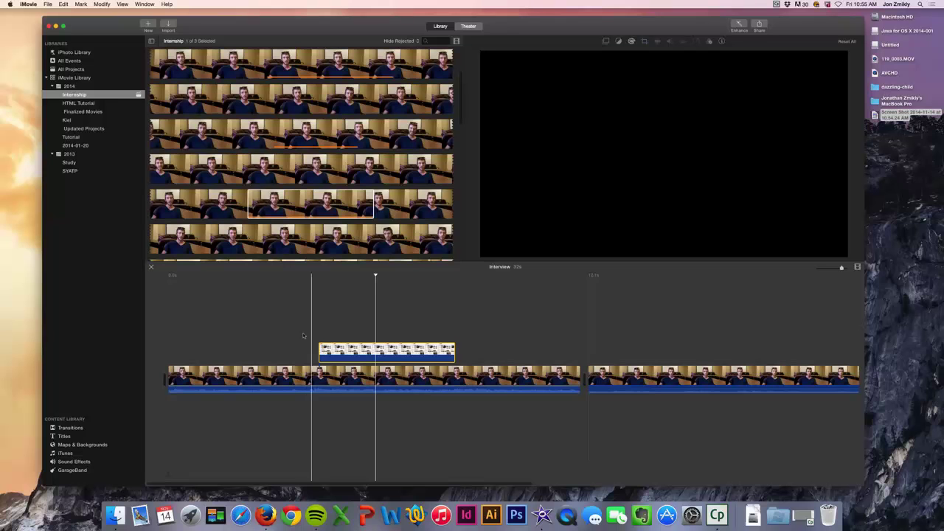
click(329, 341)
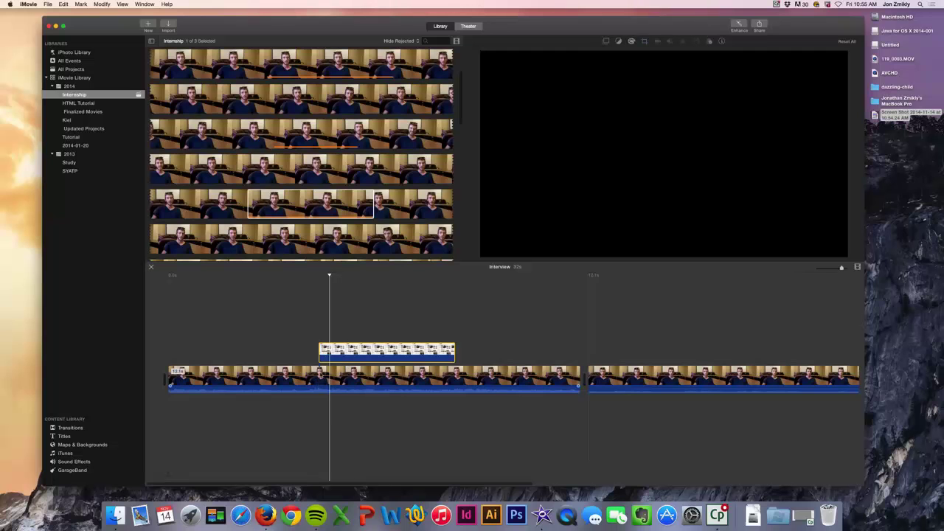
click(347, 354)
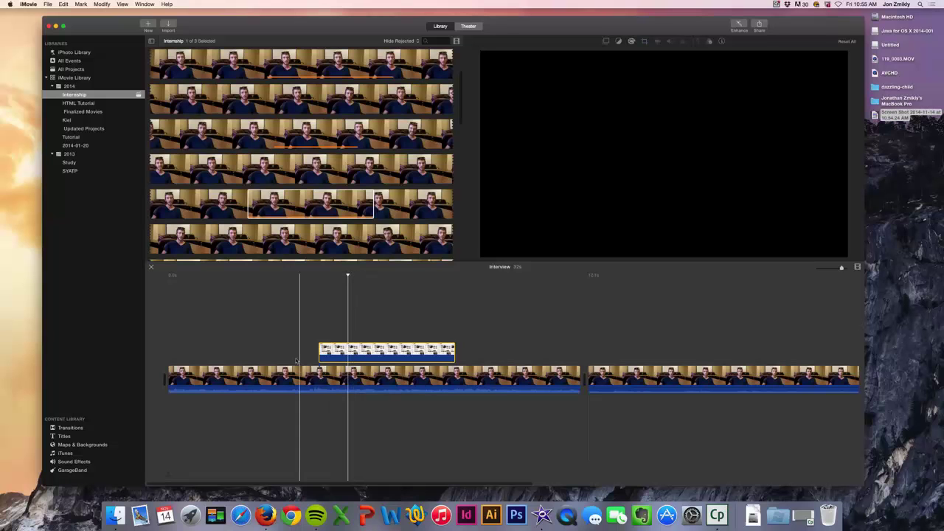
click(294, 295)
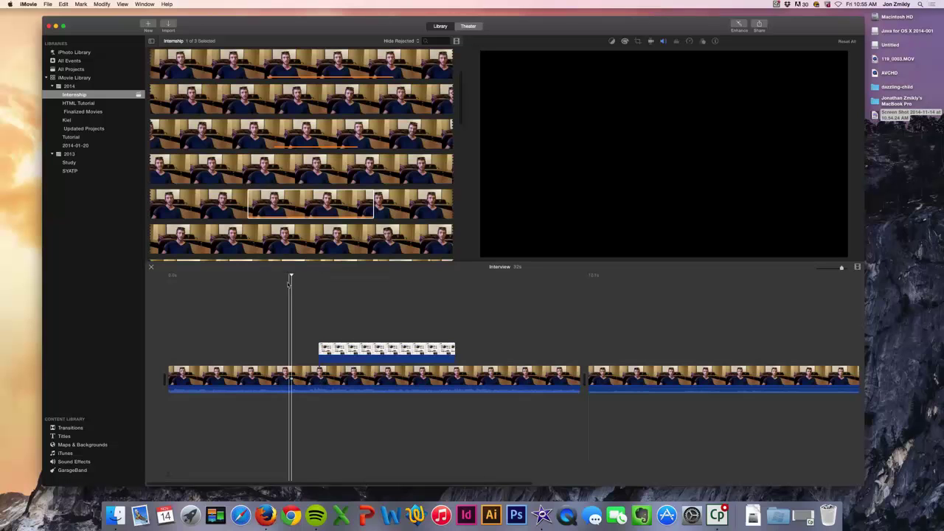
- Trim the cutaway's starting edge and shift it slightly earlier over the first clip
mouse_move(313, 347)
mouse_down()
mouse_move(301, 347)
mouse_move(318, 346)
mouse_up()
click(348, 351)
click(371, 351)
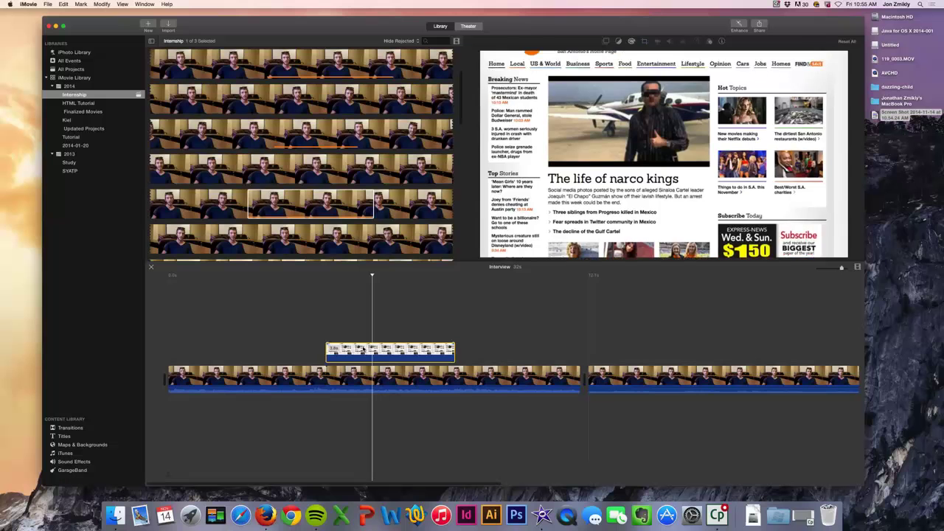
drag(363, 351, 357, 351)
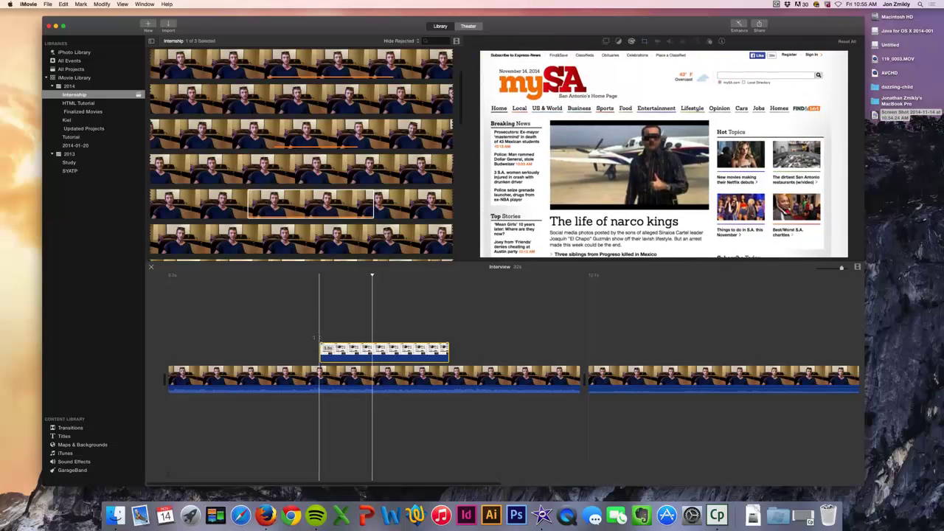
drag(319, 340, 321, 340)
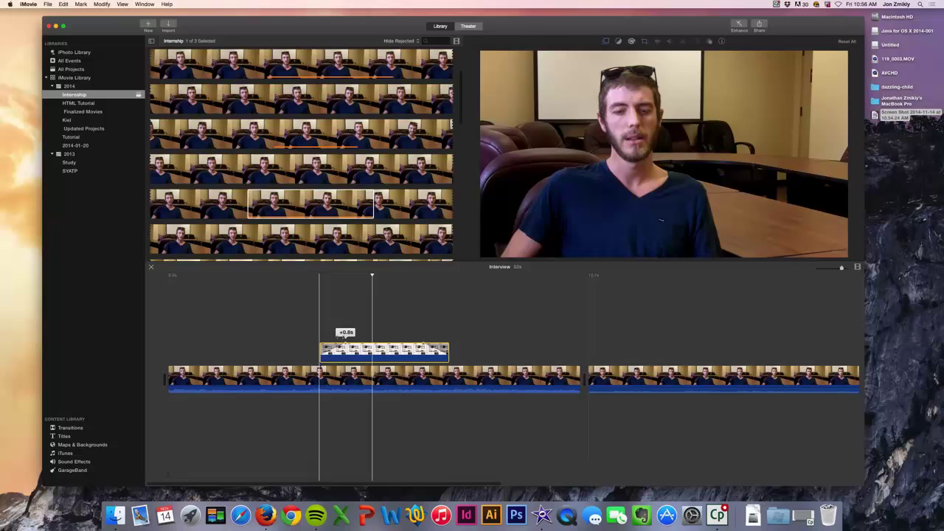
- Move the cutaway later, preview playback, and settle it over the middle of the first clip
drag(319, 347, 317, 347)
click(305, 276)
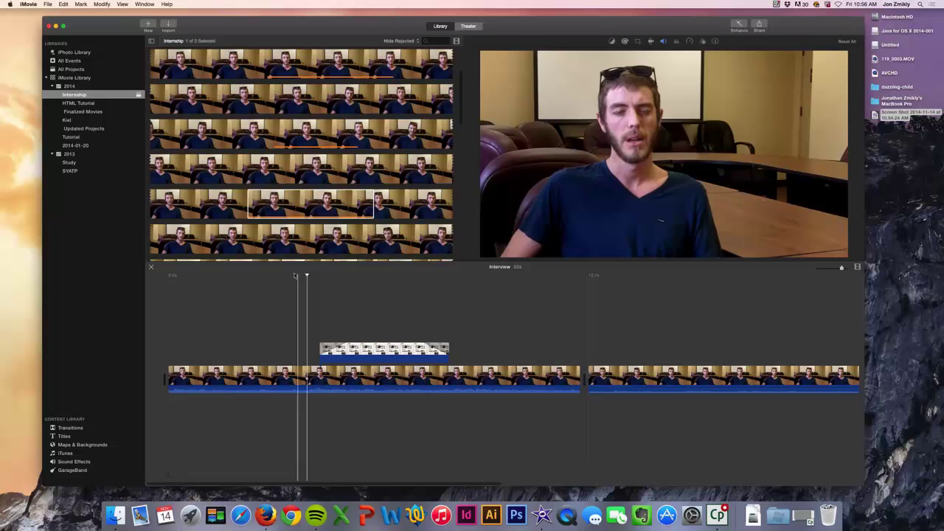
key(space)
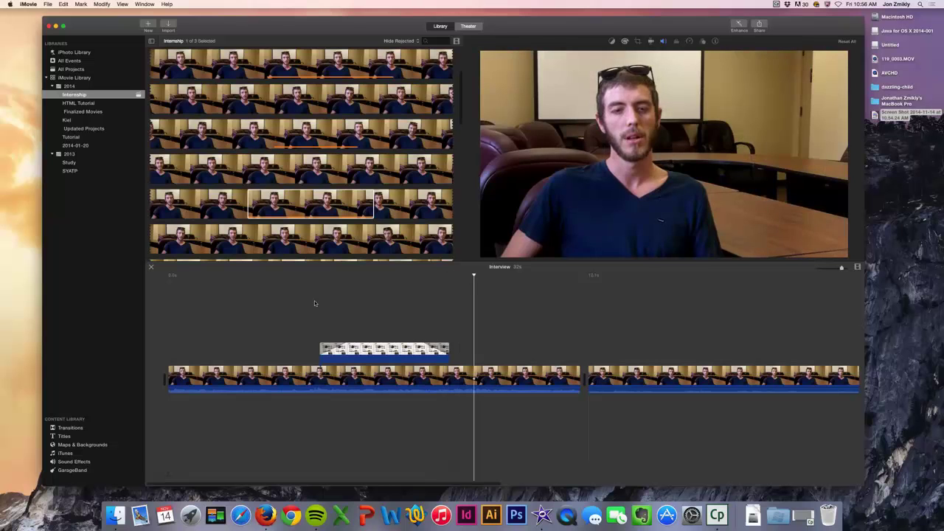
drag(330, 340, 344, 336)
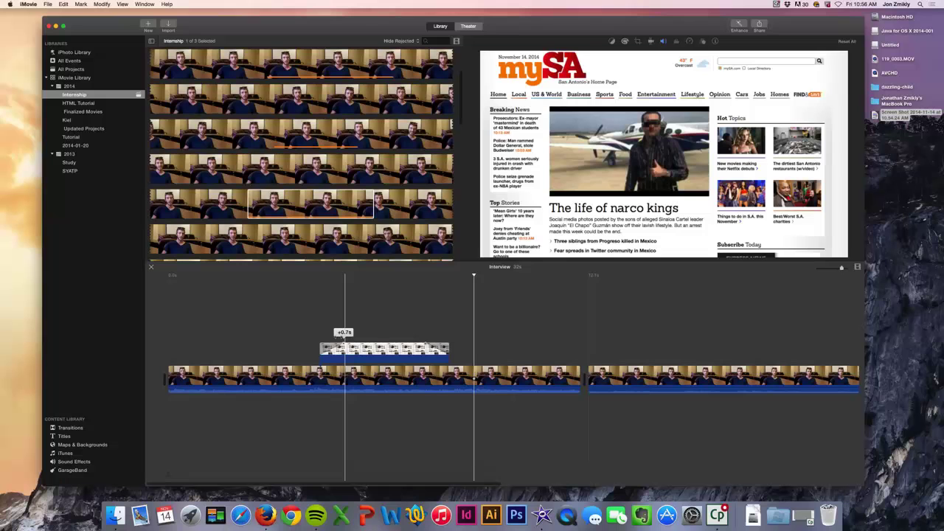
drag(345, 335, 344, 337)
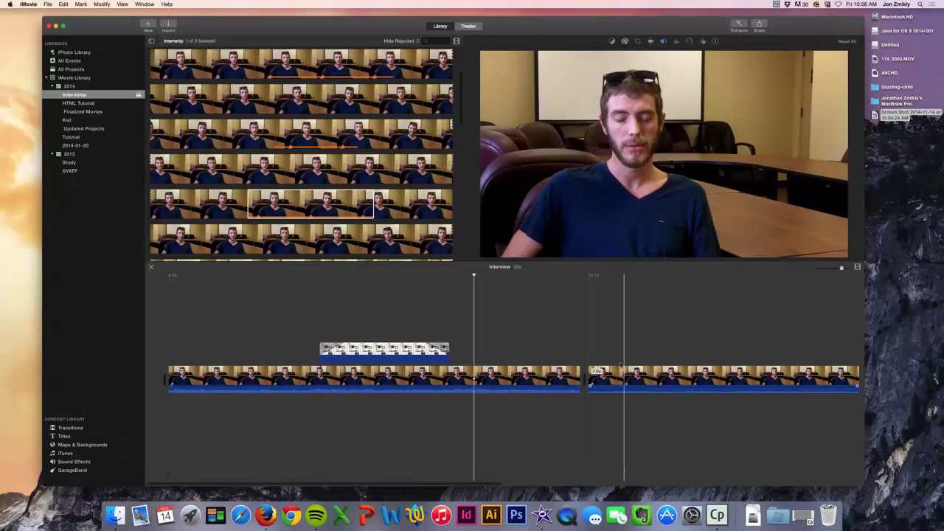
scroll(624, 369, right, 3)
scroll(620, 365, right, 8)
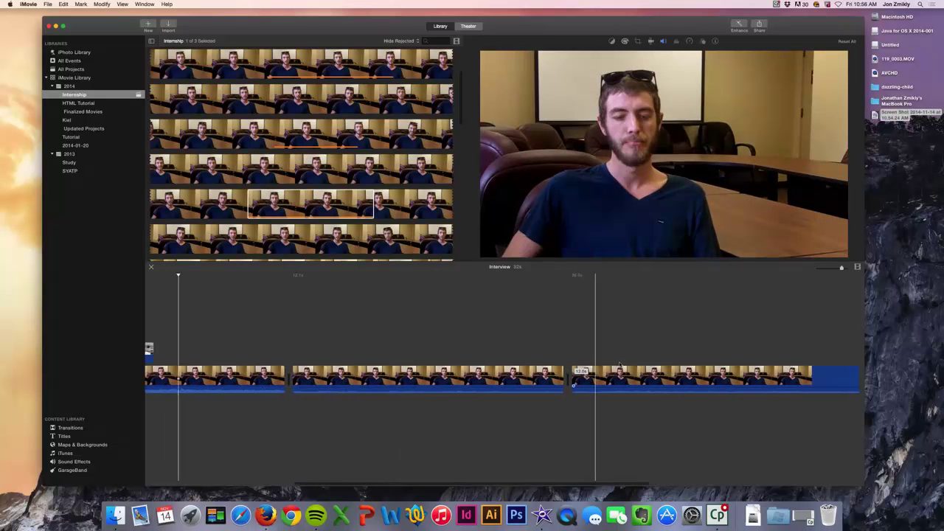
scroll(620, 366, left, 10)
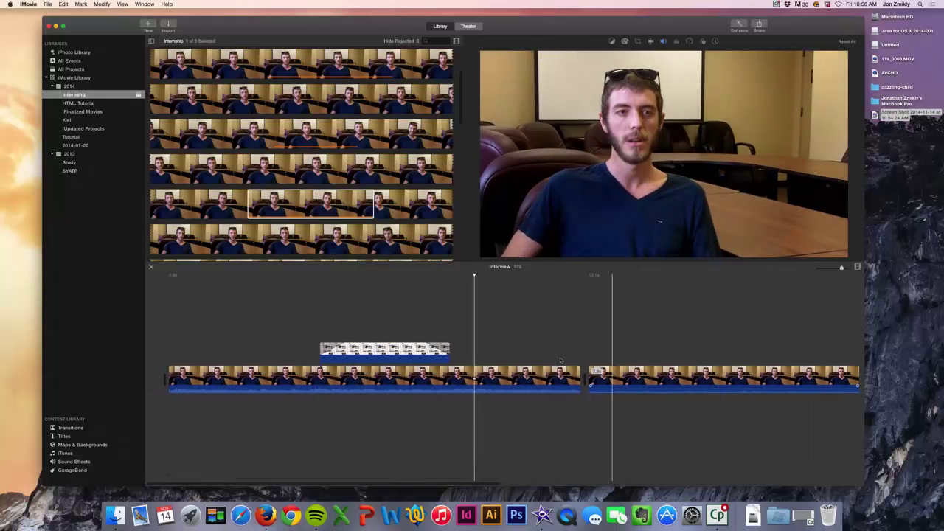
- Preview Cross Dissolve in the Transitions browser and drop it at the first clip's start
click(65, 430)
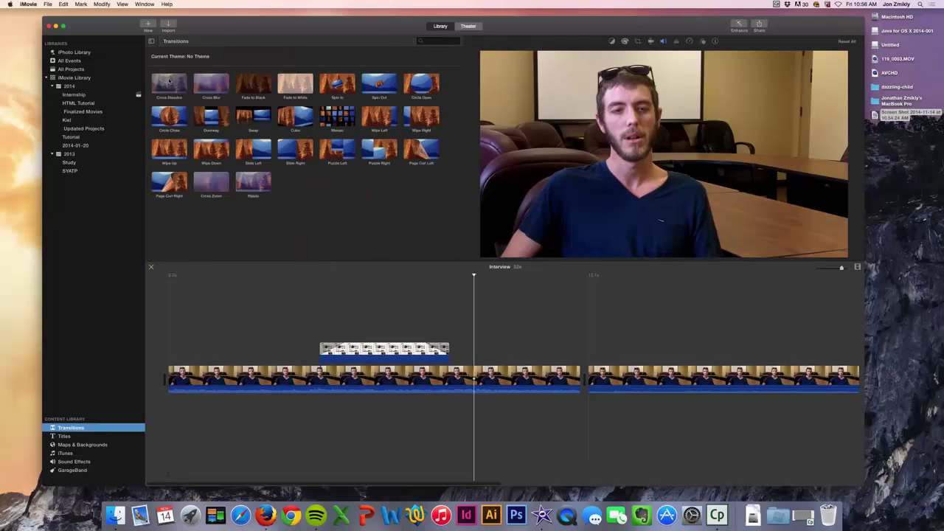
click(169, 83)
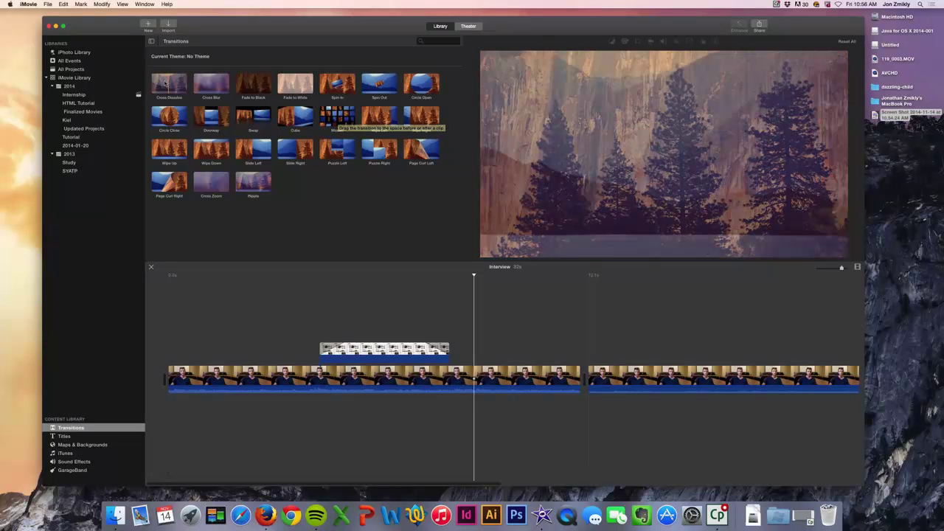
drag(164, 85, 156, 377)
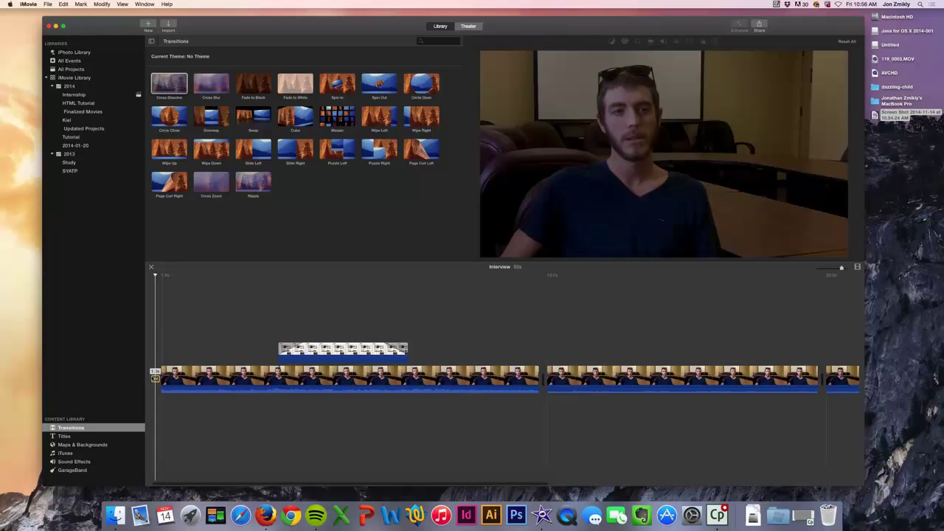
- Set the opening Cross Dissolve's duration to 1 second
double_click(155, 377)
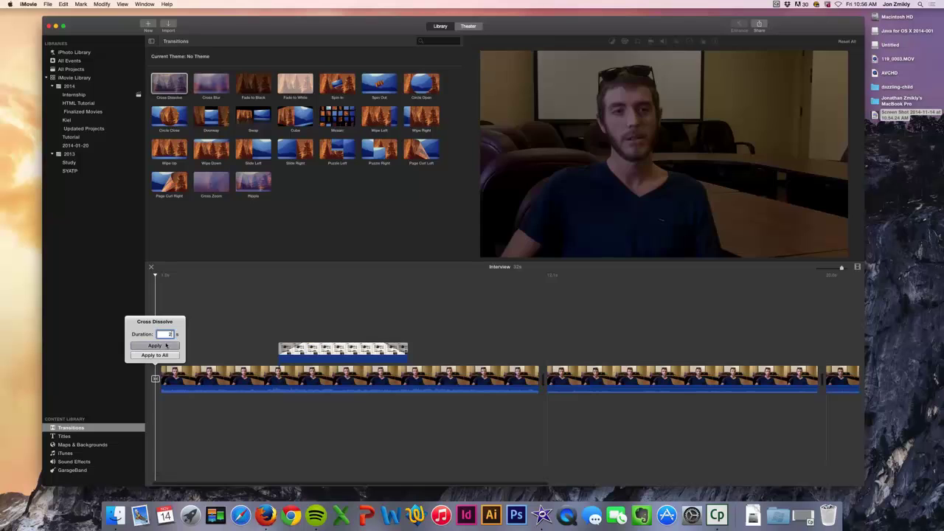
click(166, 346)
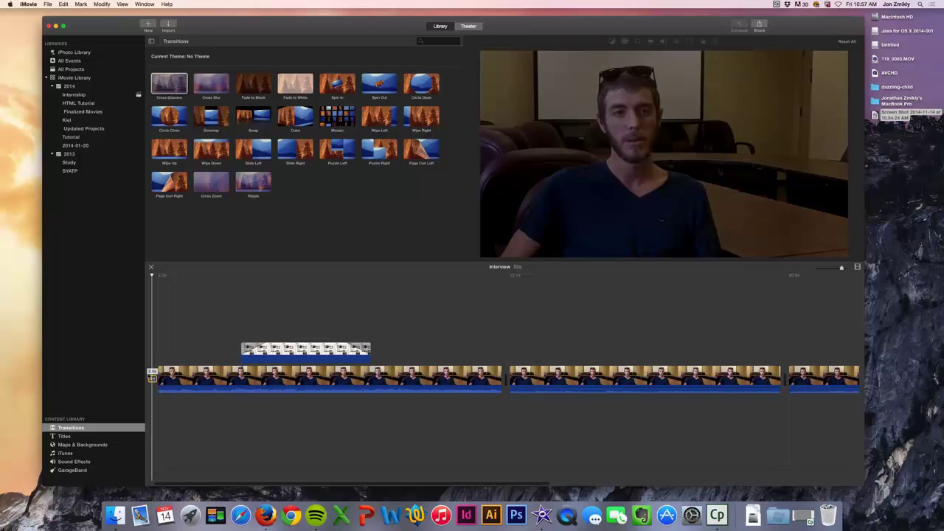
double_click(152, 376)
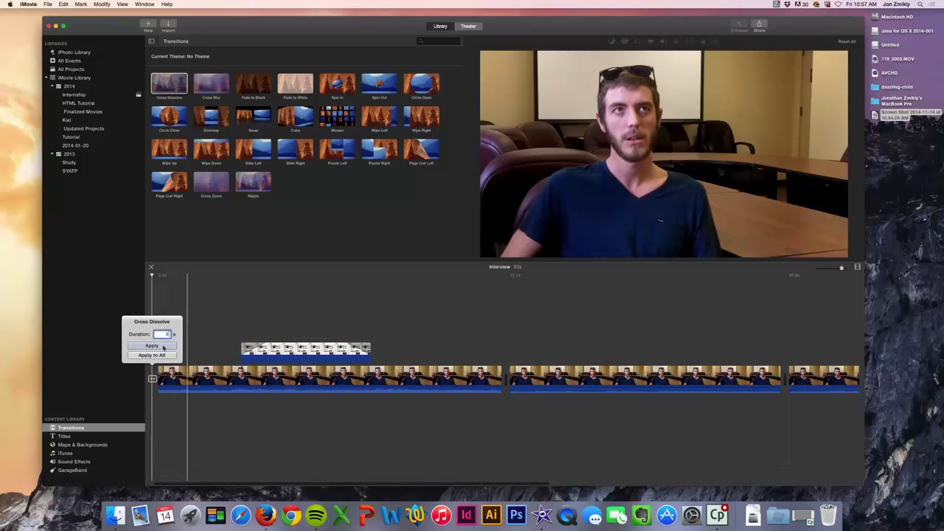
text(1)
key(Return)
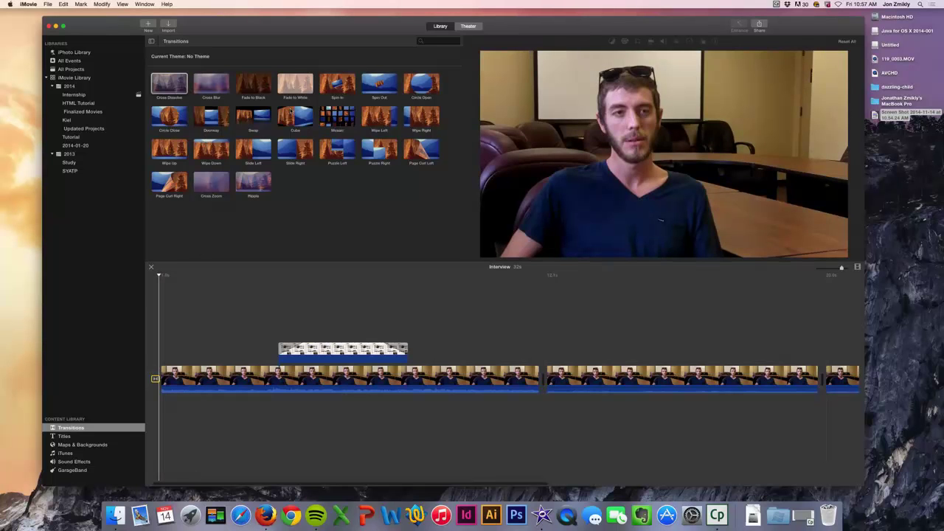
- Place Cube between clips one and two and Wipe Down between clips two and three
drag(294, 114, 528, 381)
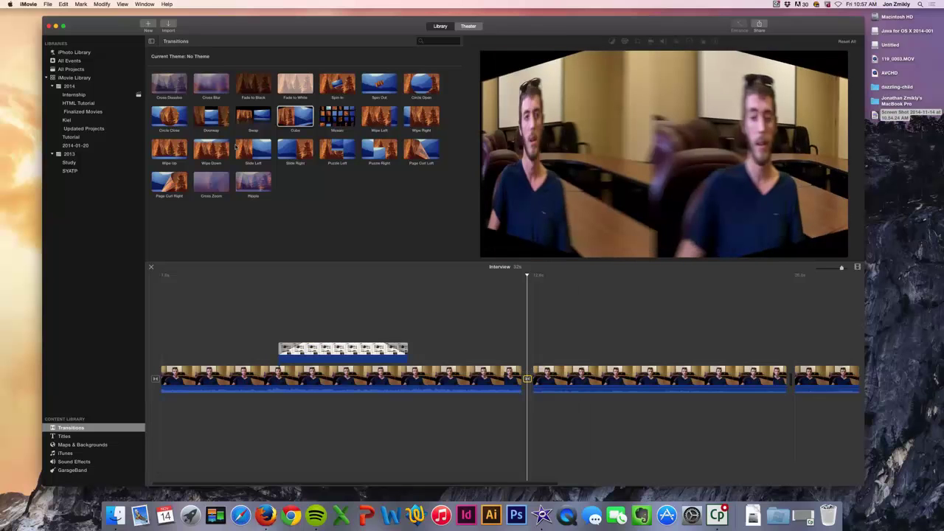
drag(767, 373, 779, 382)
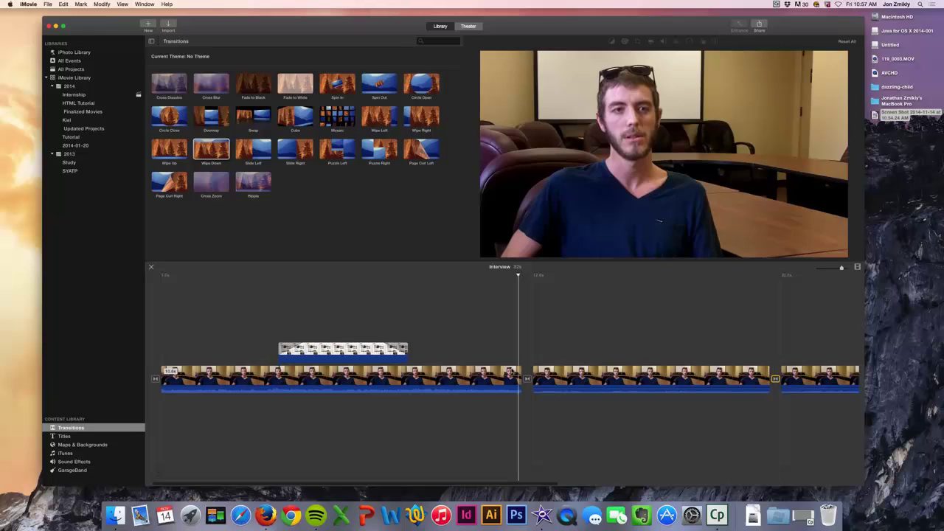
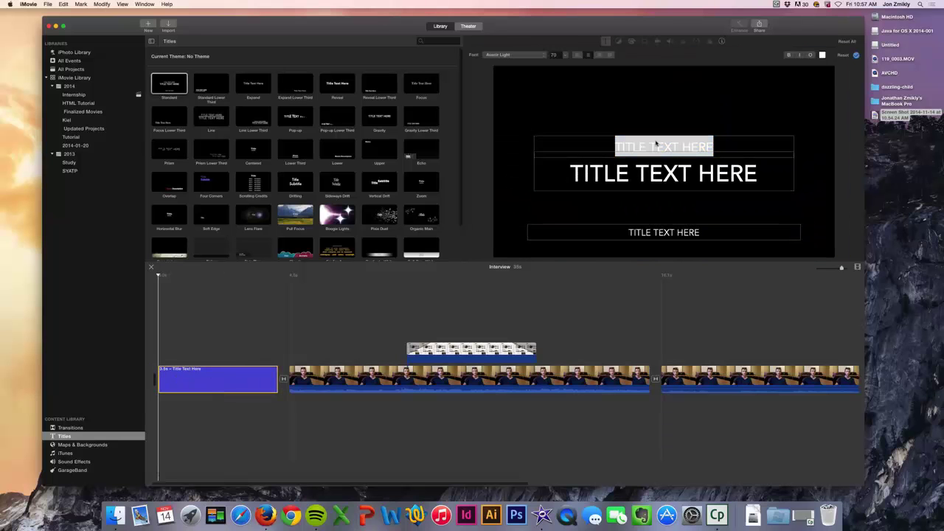
- Replace the title lines with 'INTERVIEW WITH' and the interviewee's name, and delete the placeholder third line
click(698, 140)
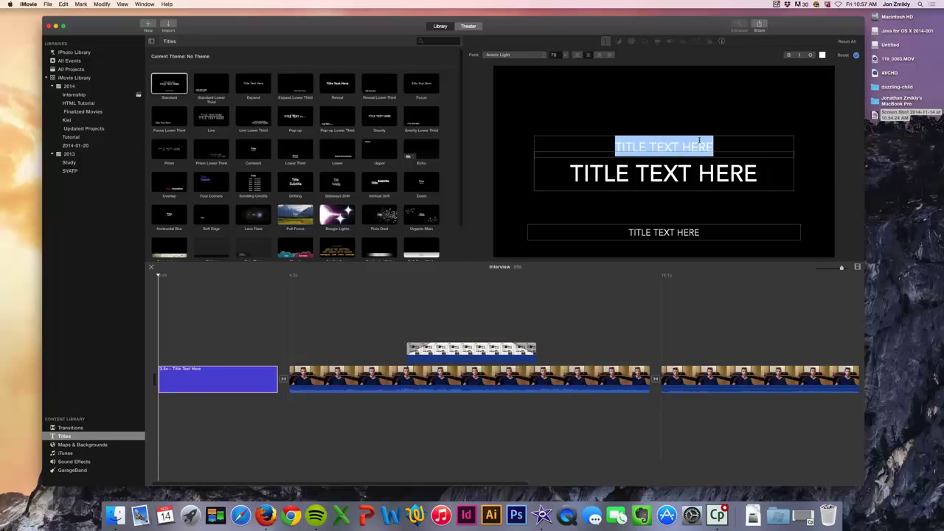
text(INTERVIEW WITH)
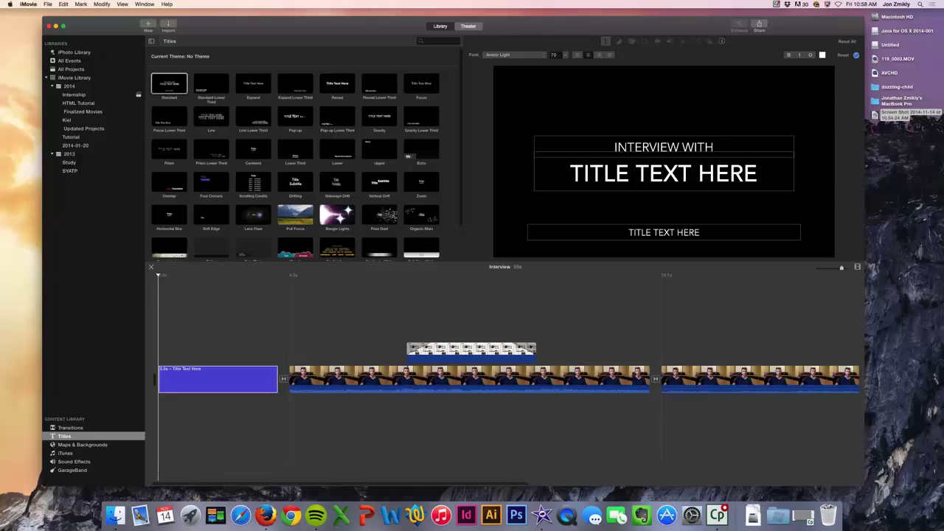
triple_click(706, 171)
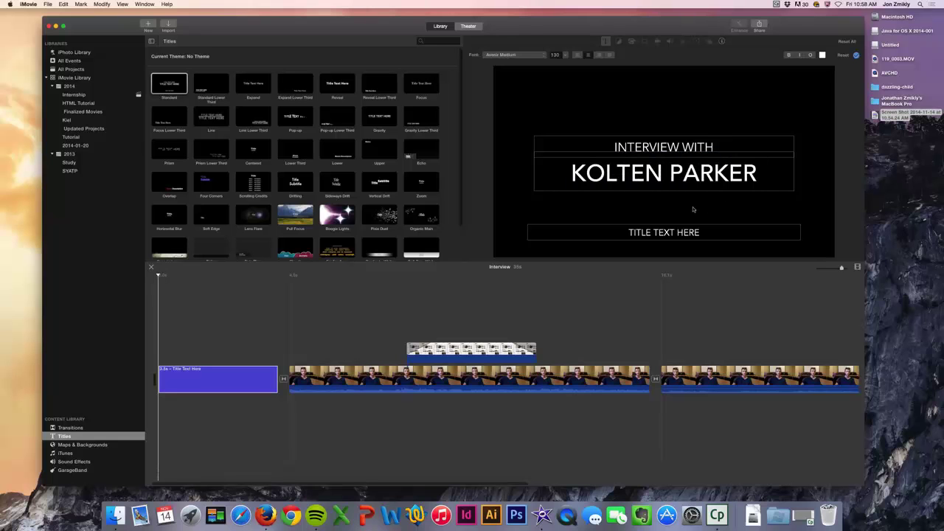
triple_click(664, 232)
key(BackSpace)
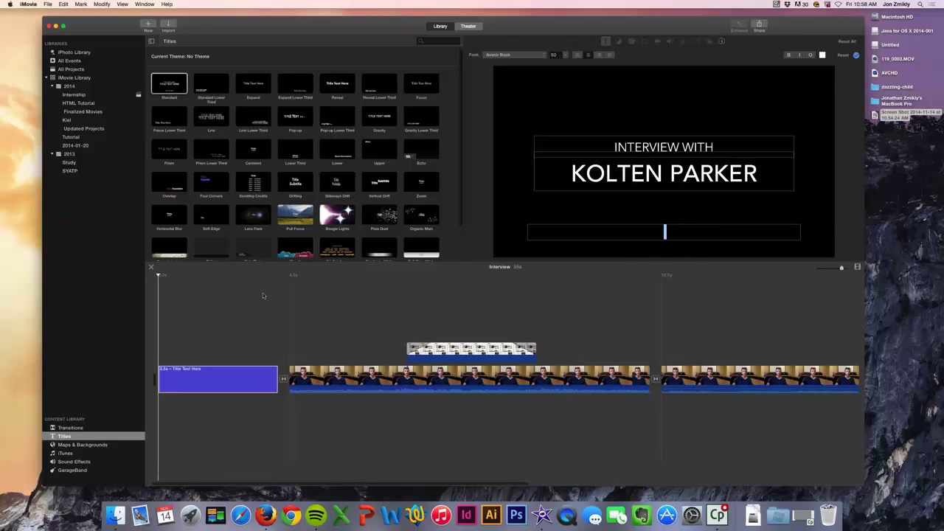
- Preview the title, then reopen its text to edit the empty bottom line
scroll(163, 273, left, 1)
click(169, 274)
key(space)
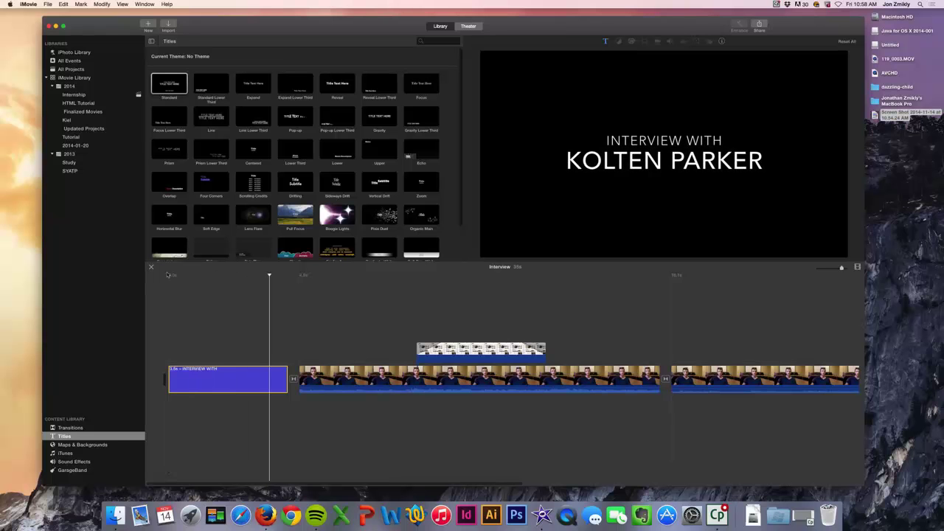
key(space)
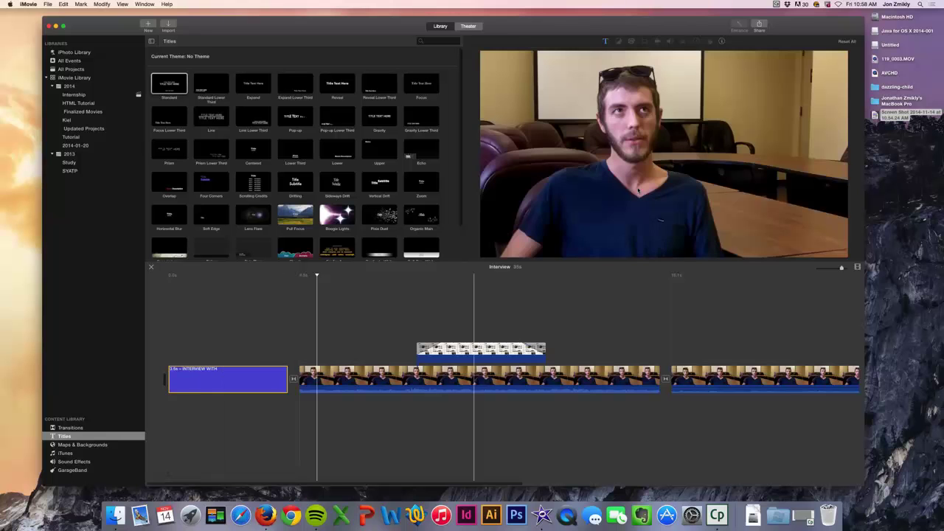
double_click(652, 156)
click(757, 174)
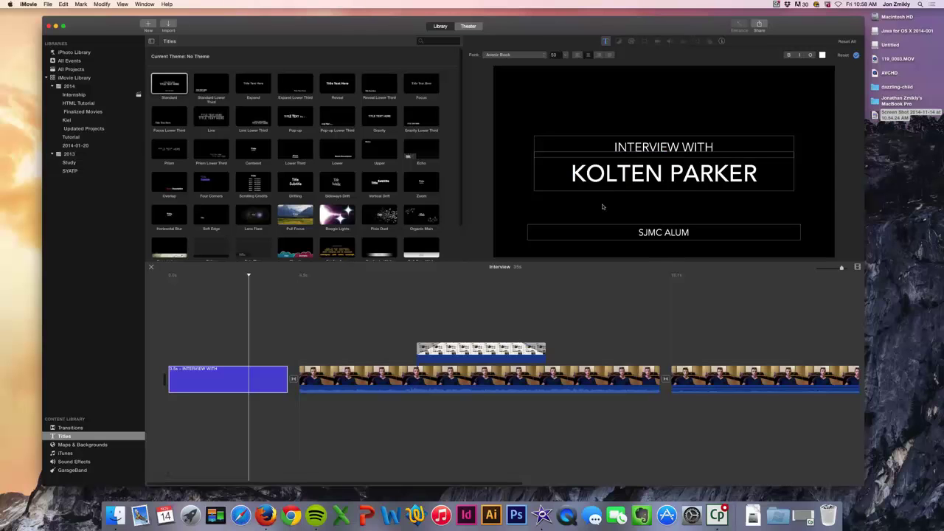
- Add a default transition at the project start, preview it, then delete the opening title clip
click(193, 274)
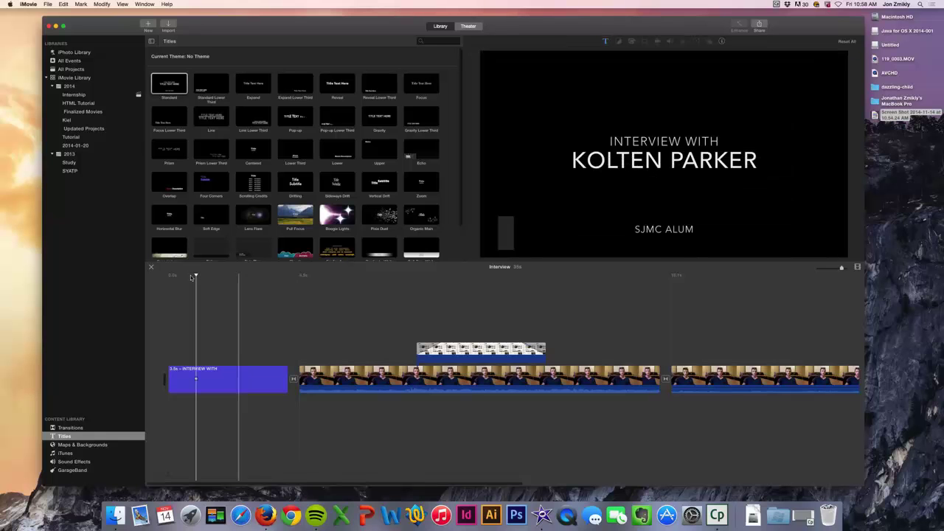
click(66, 428)
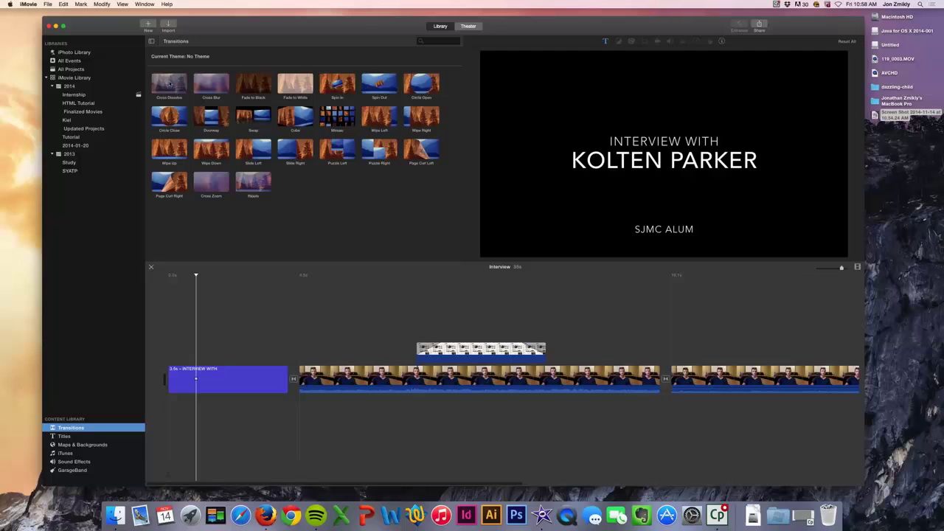
key(super+t)
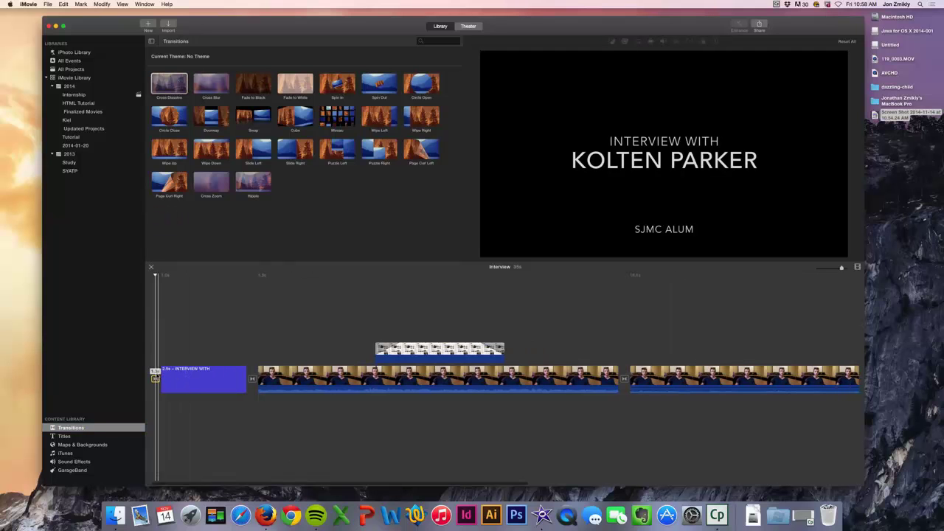
key(space)
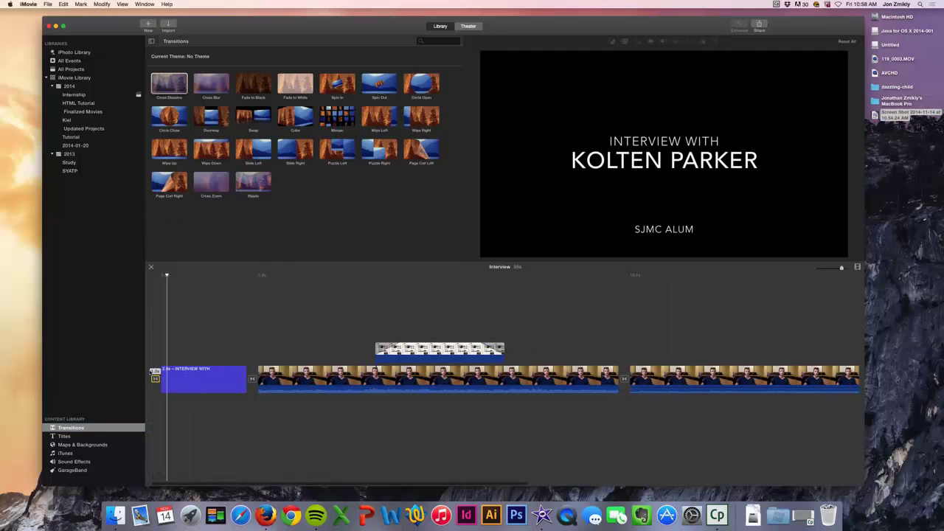
click(194, 376)
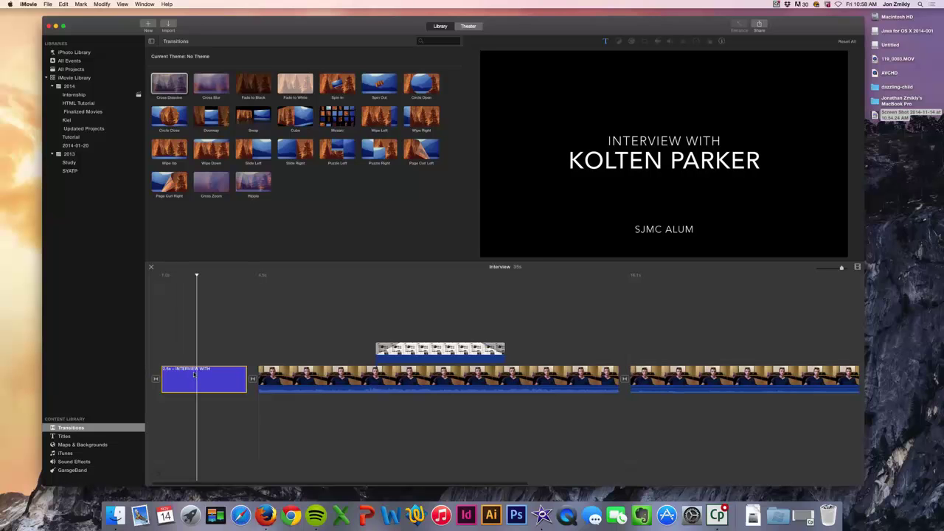
key(Delete)
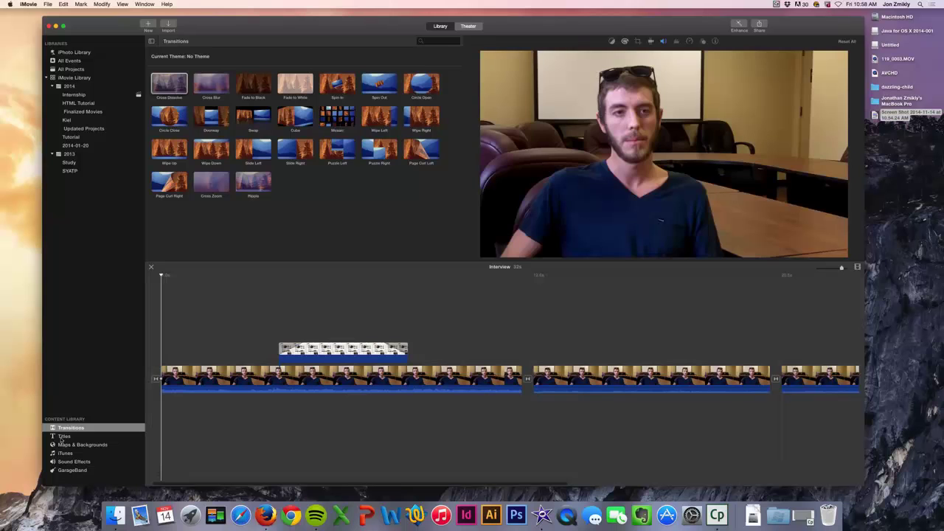
- Place the Soft Bar - Black title over the first clip's start, trimmed to about 2.9 seconds
click(62, 437)
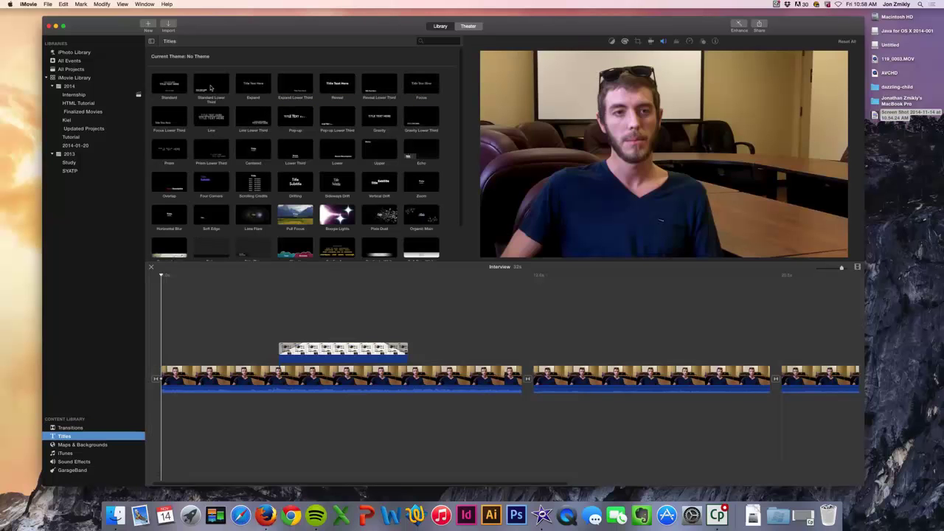
scroll(229, 140, down, 3)
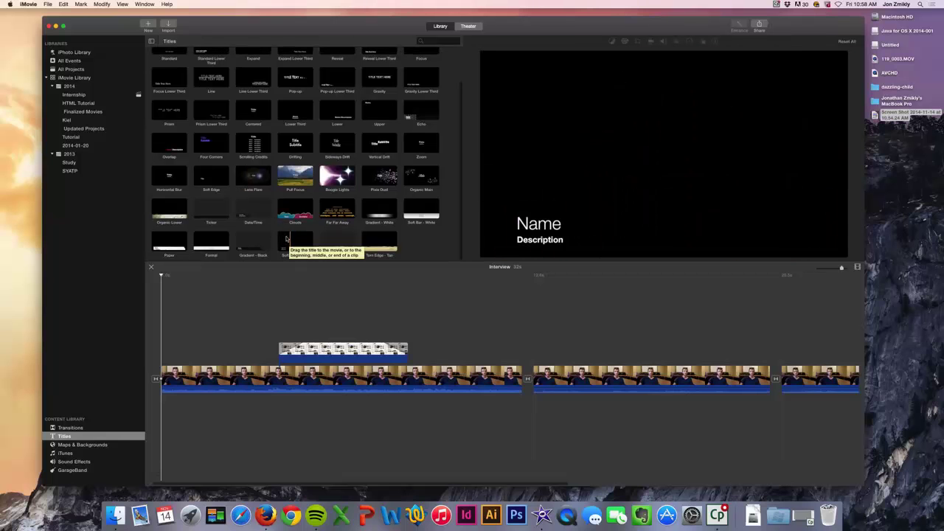
click(287, 238)
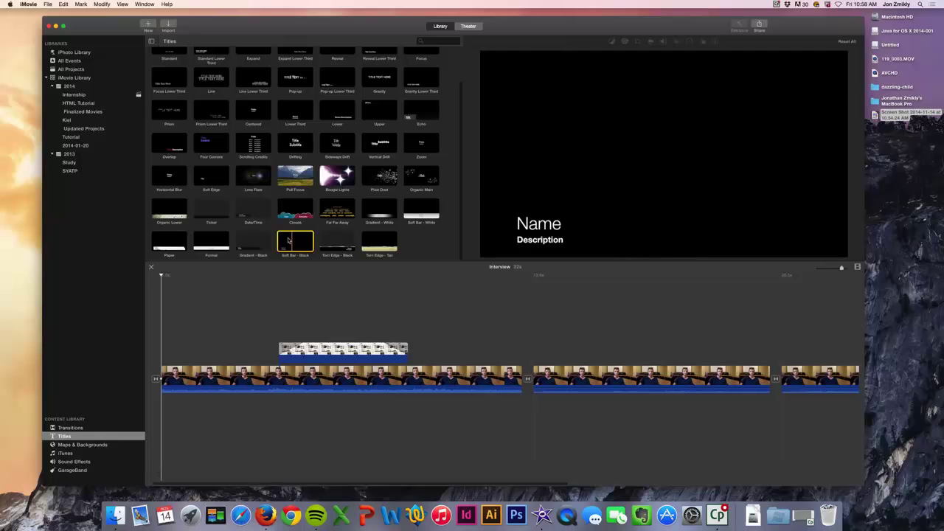
drag(288, 239, 163, 336)
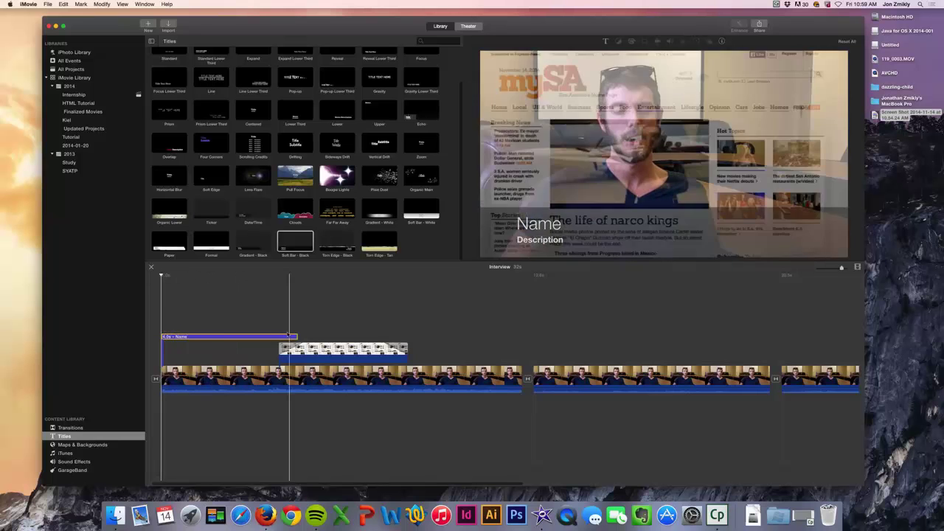
drag(288, 336, 260, 336)
- Type the interviewee's name into the lower-third's Name field and move to Description
click(178, 360)
double_click(177, 359)
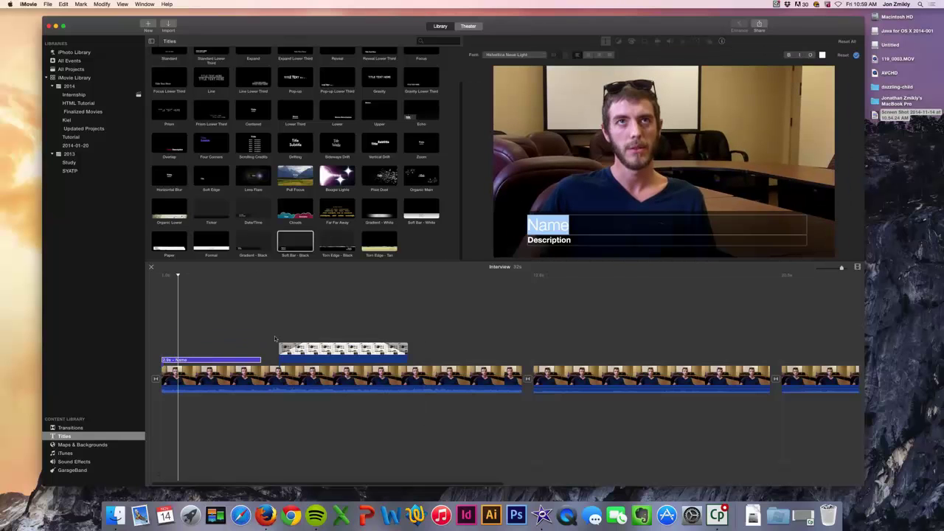
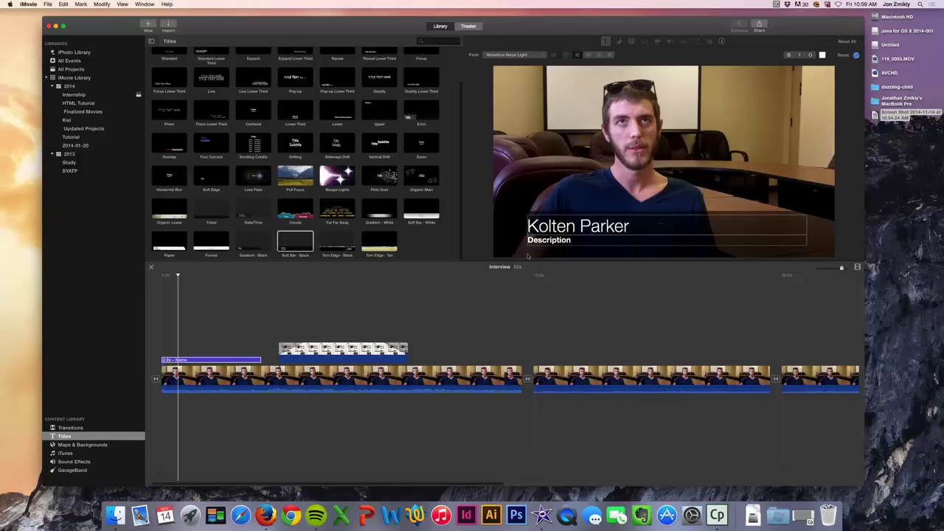
key(Tab)
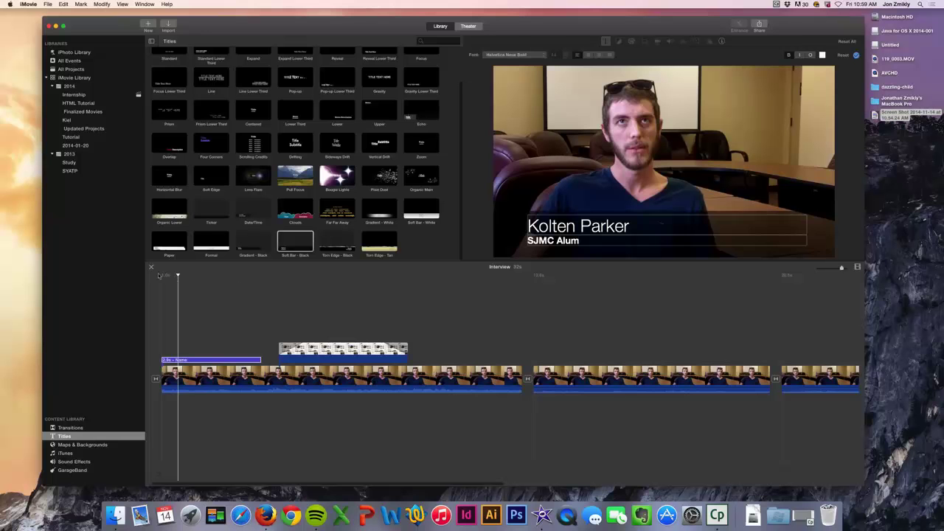
- Preview the lower-third from the start and shift it slightly earlier on the timeline
drag(175, 276, 154, 275)
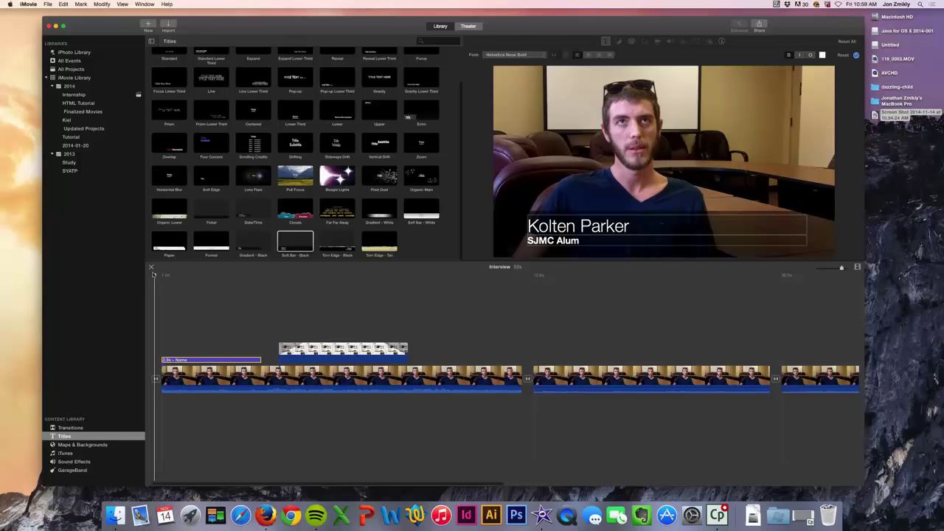
key(space)
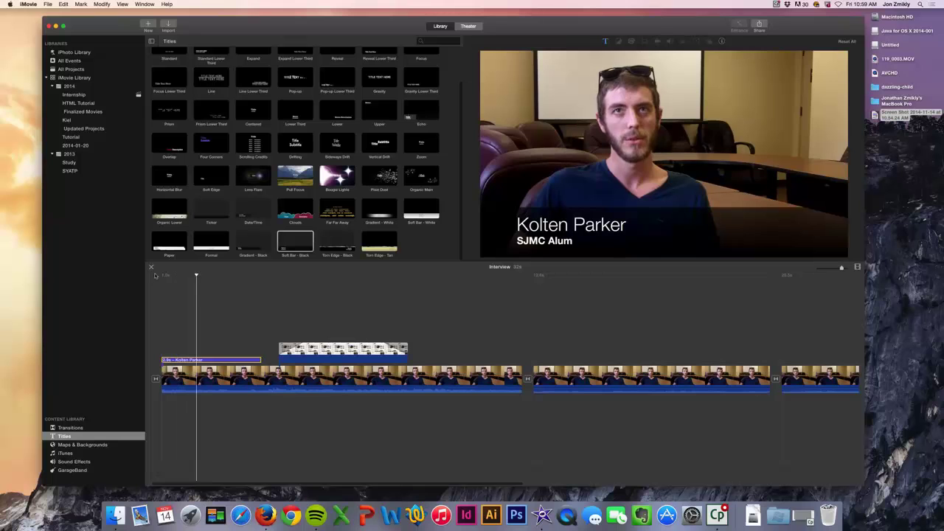
drag(162, 359, 163, 358)
click(194, 359)
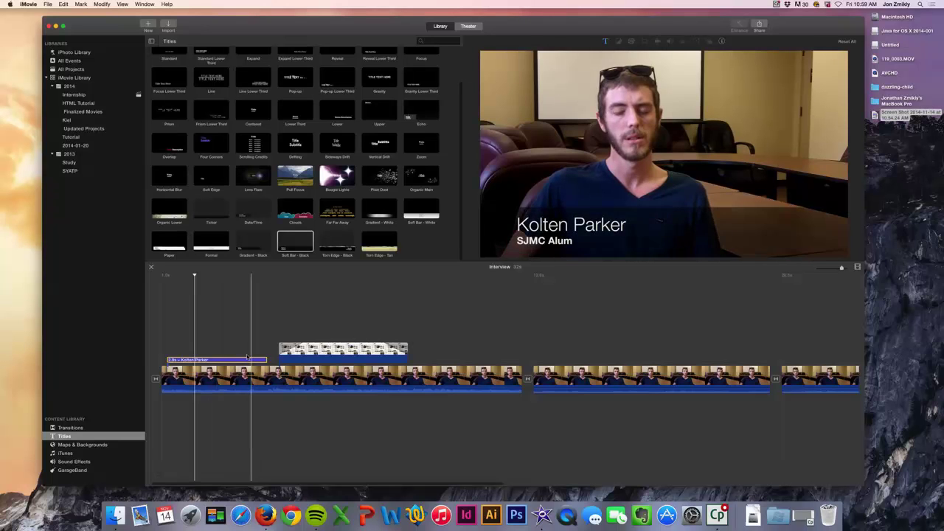
drag(247, 358, 234, 359)
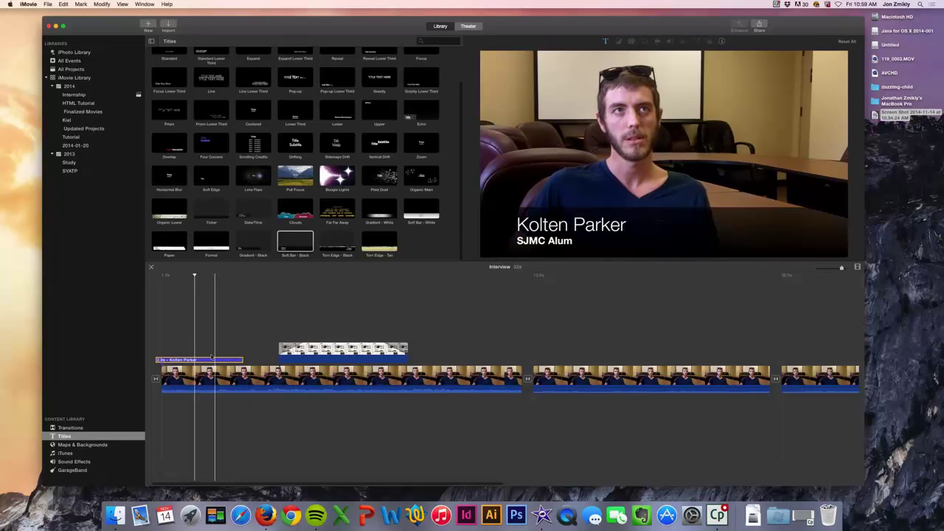
drag(186, 358, 188, 358)
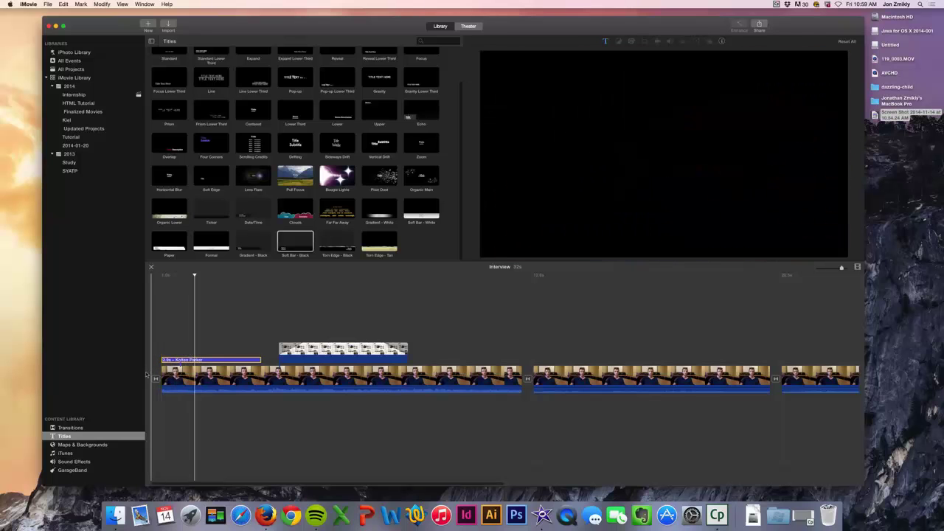
scroll(215, 144, up, 2)
scroll(214, 144, down, 1)
click(336, 121)
drag(336, 121, 557, 381)
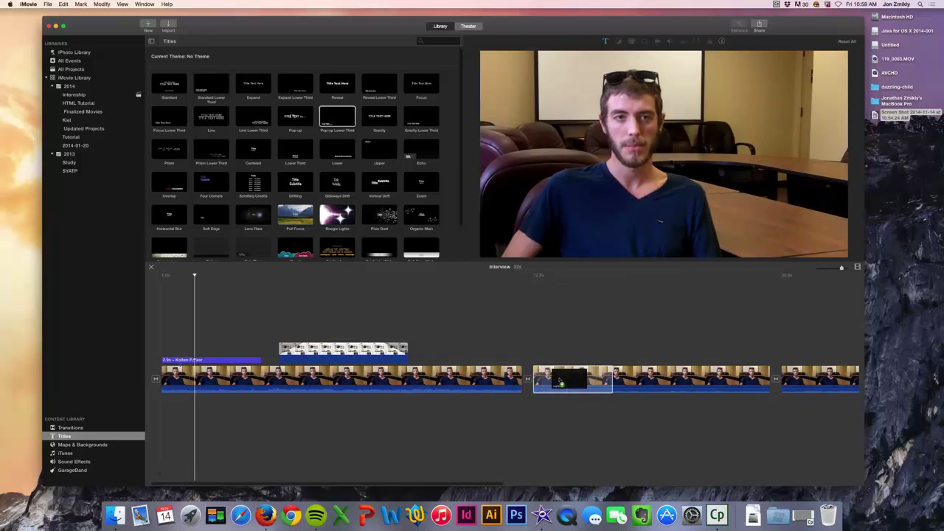
drag(572, 382, 573, 361)
double_click(573, 361)
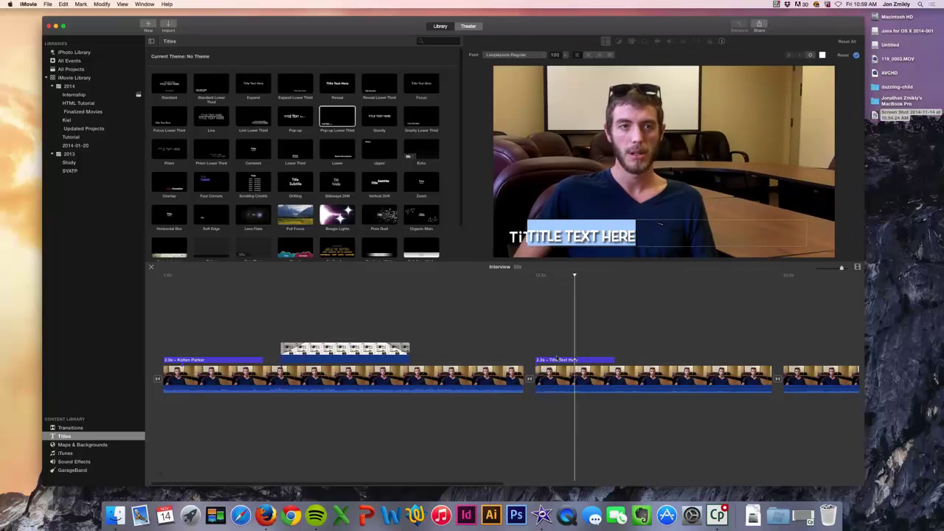
click(563, 359)
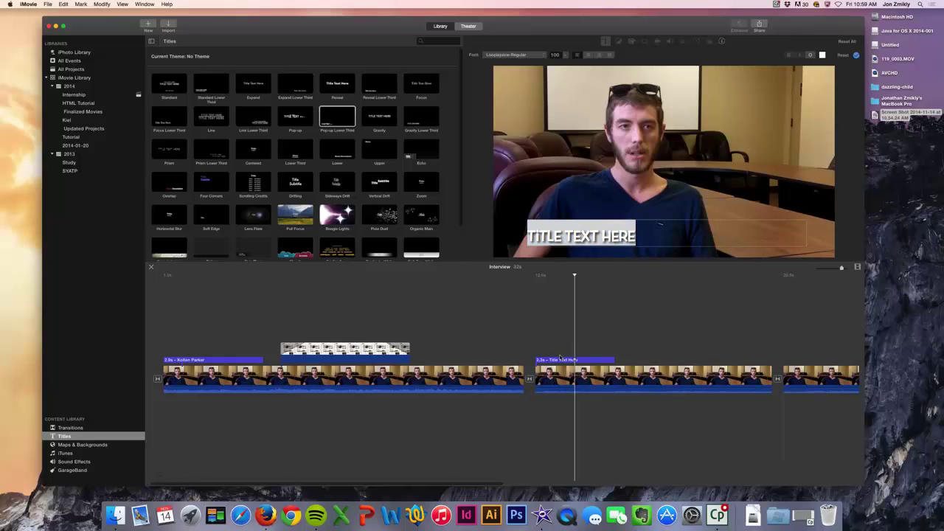
click(219, 359)
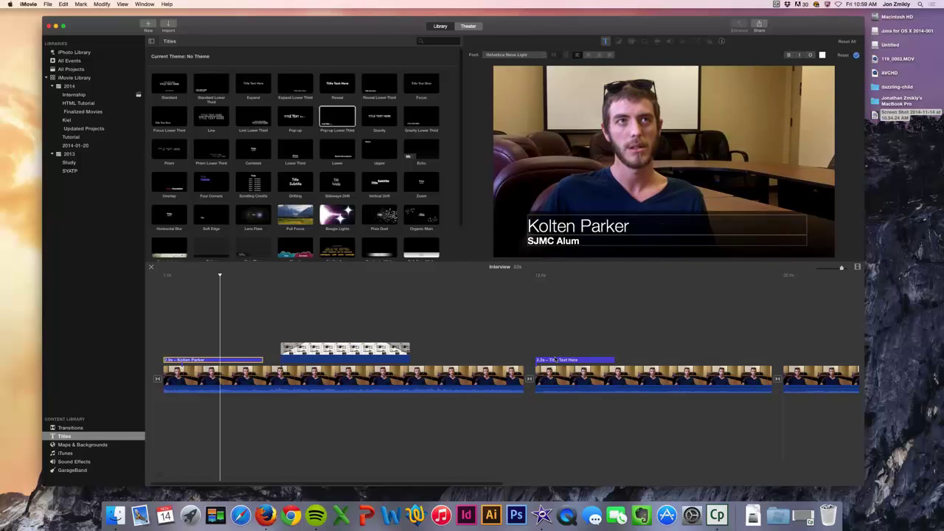
click(558, 360)
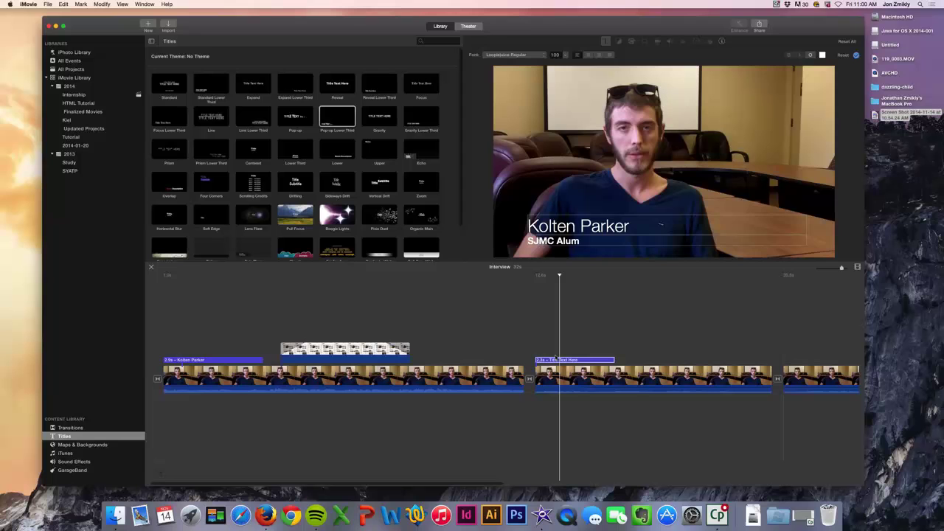
key(Delete)
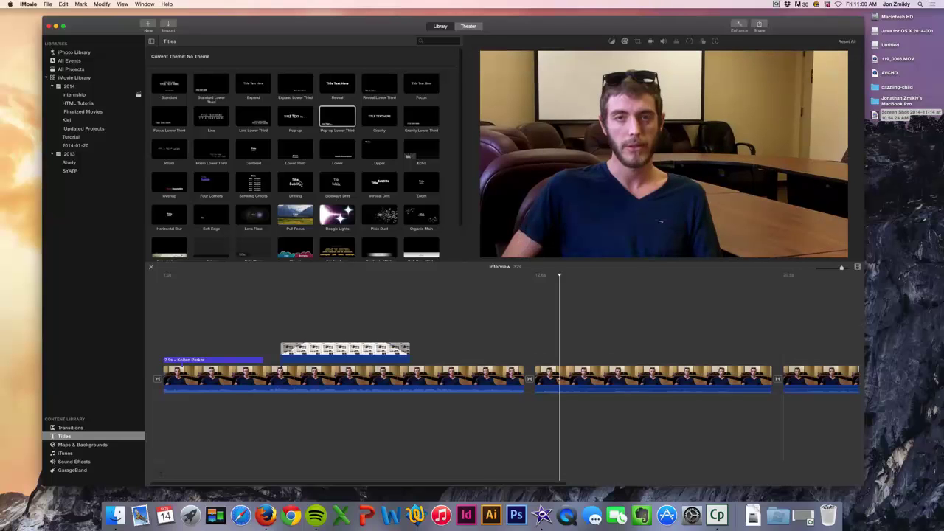
scroll(295, 180, down, 2)
click(239, 159)
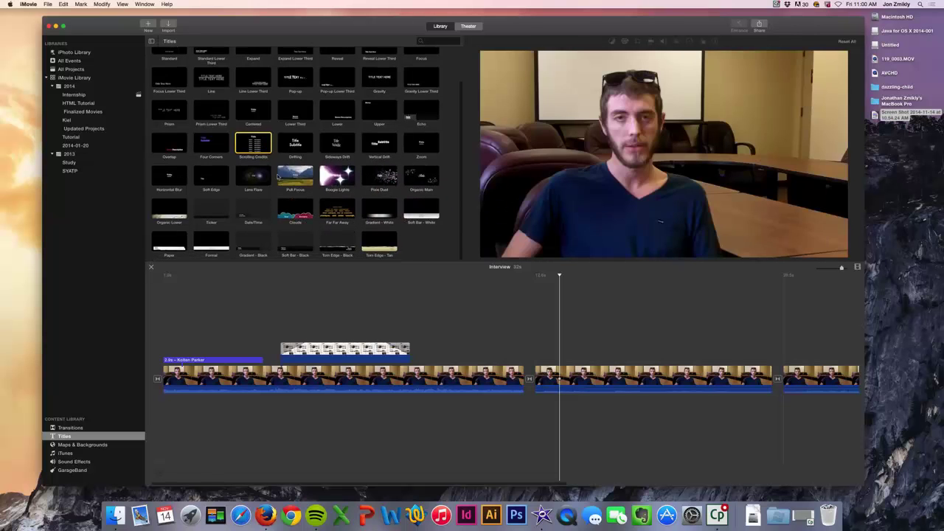
scroll(278, 177, up, 2)
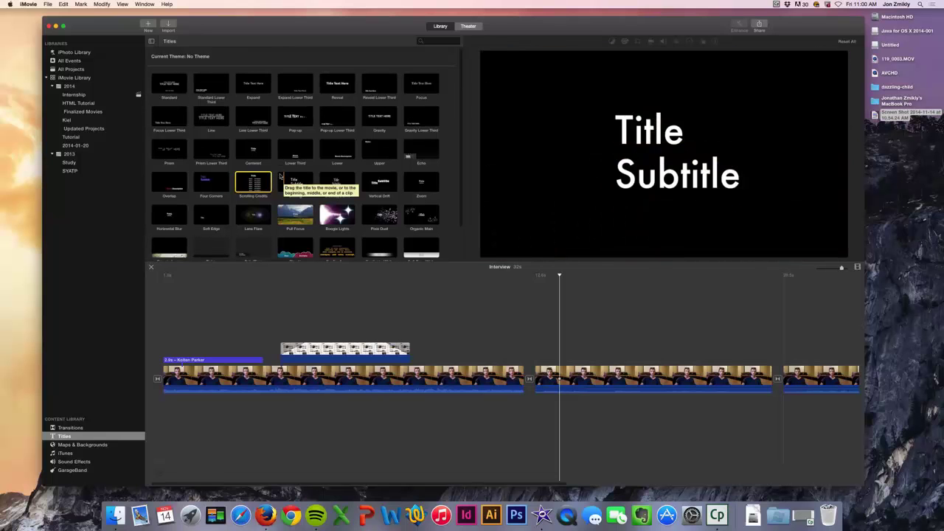
- Add the Organic background at the movie's start and move the name title onto it
click(85, 444)
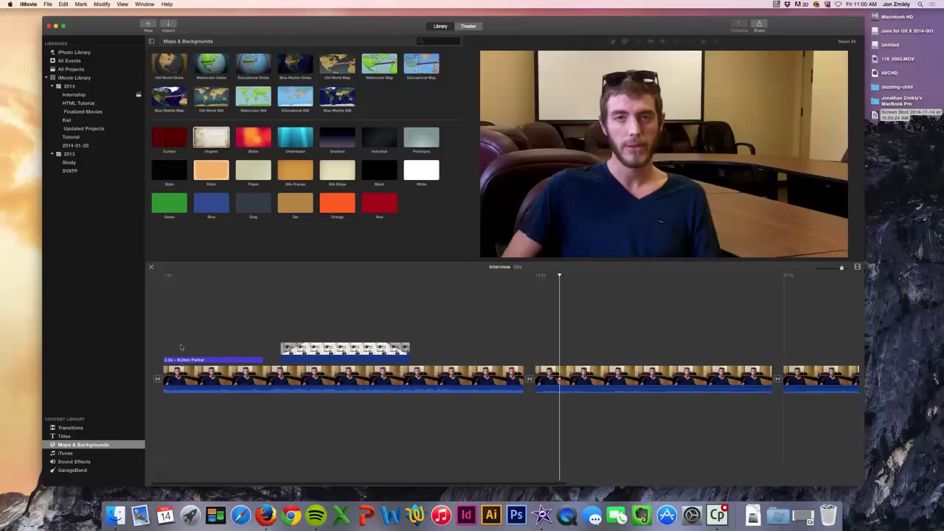
drag(208, 137, 159, 379)
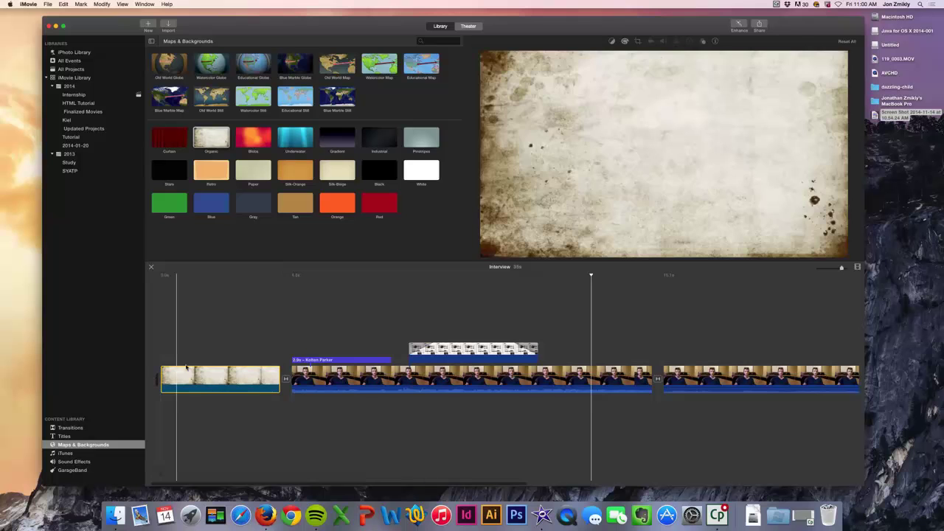
drag(319, 359, 171, 360)
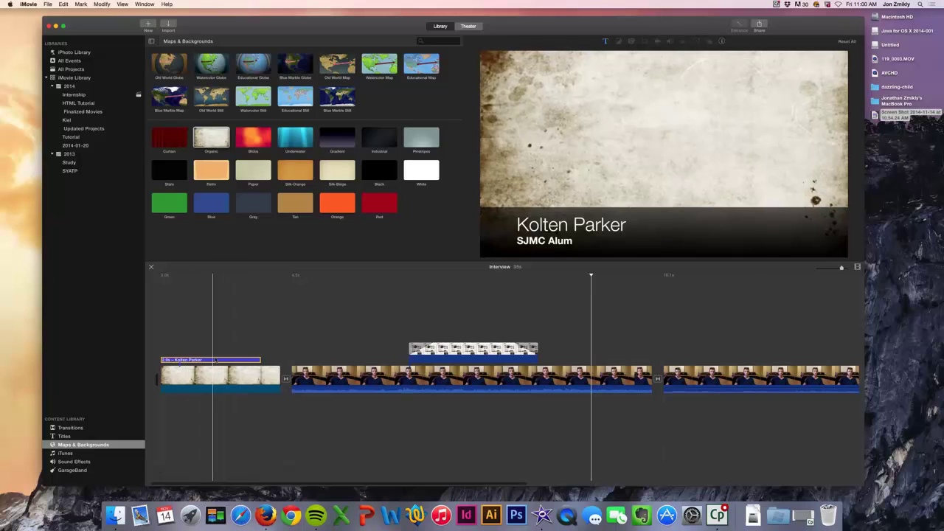
click(233, 375)
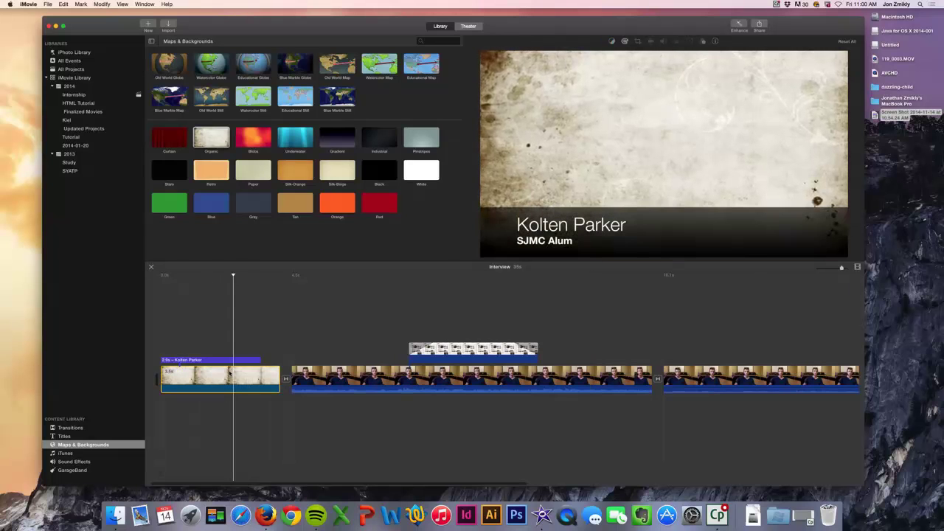
click(179, 360)
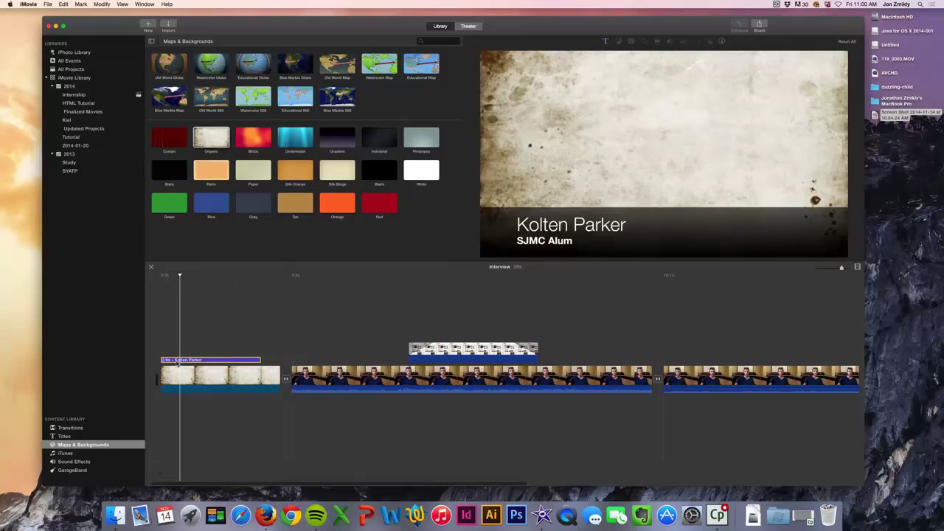
click(195, 360)
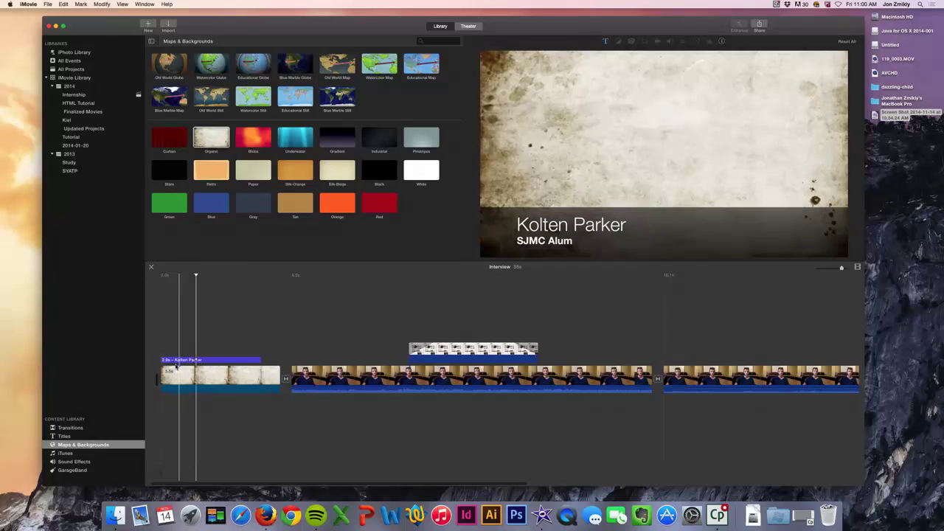
- Move the name title back onto the interview clip and delete the Organic background
click(176, 369)
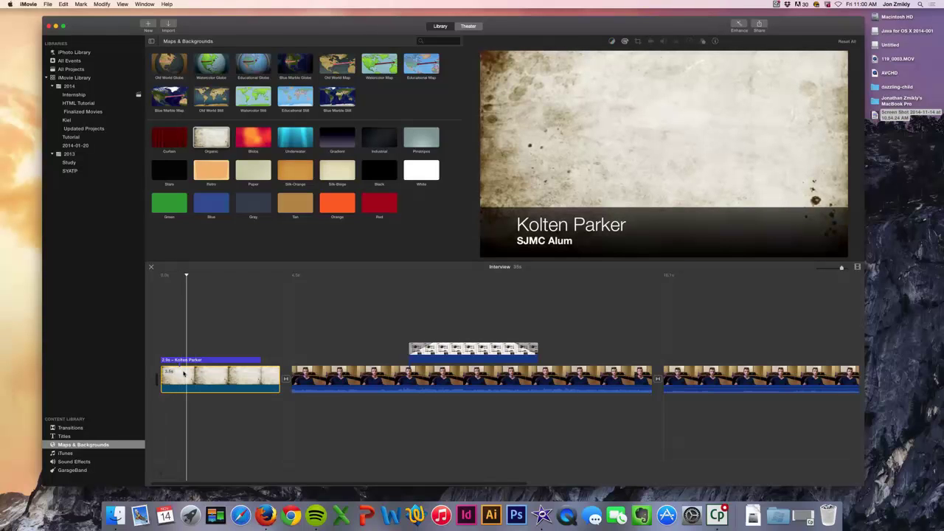
key(Delete)
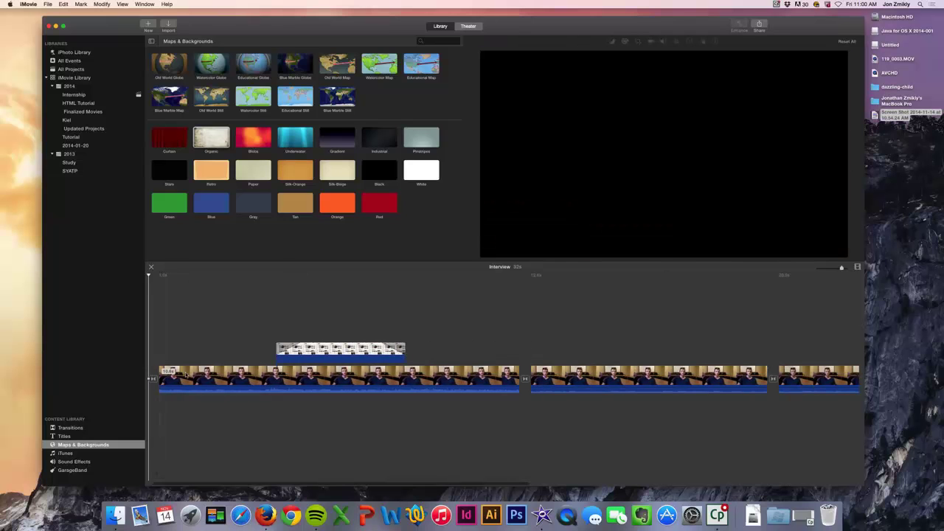
key(super+z)
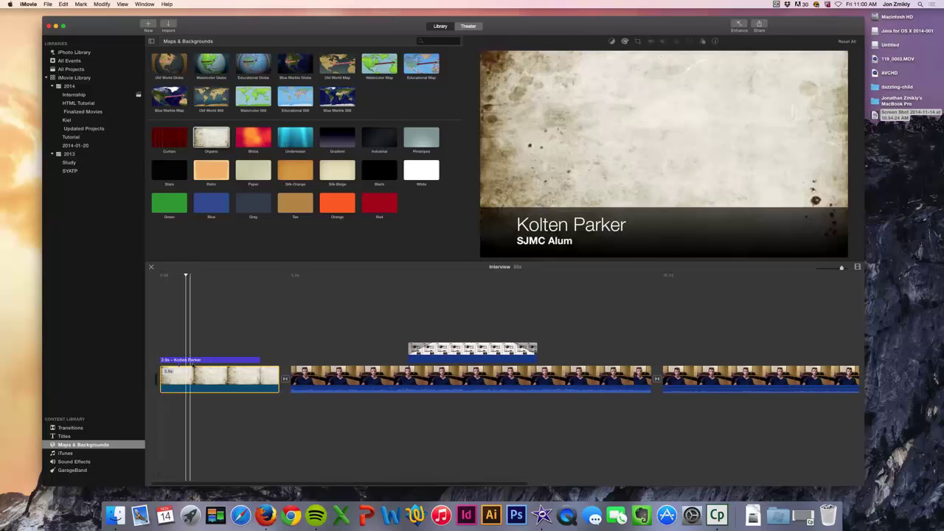
drag(191, 359, 319, 359)
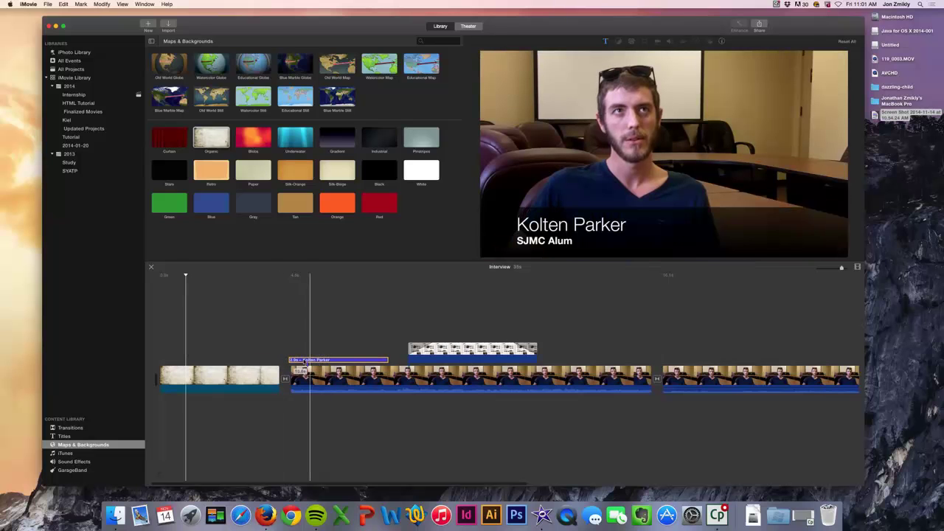
drag(317, 359, 320, 359)
click(247, 376)
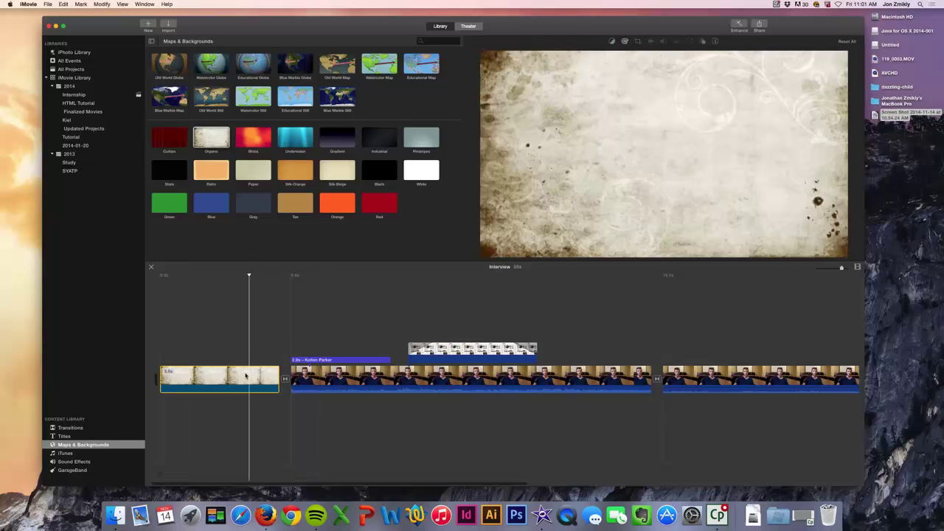
key(Delete)
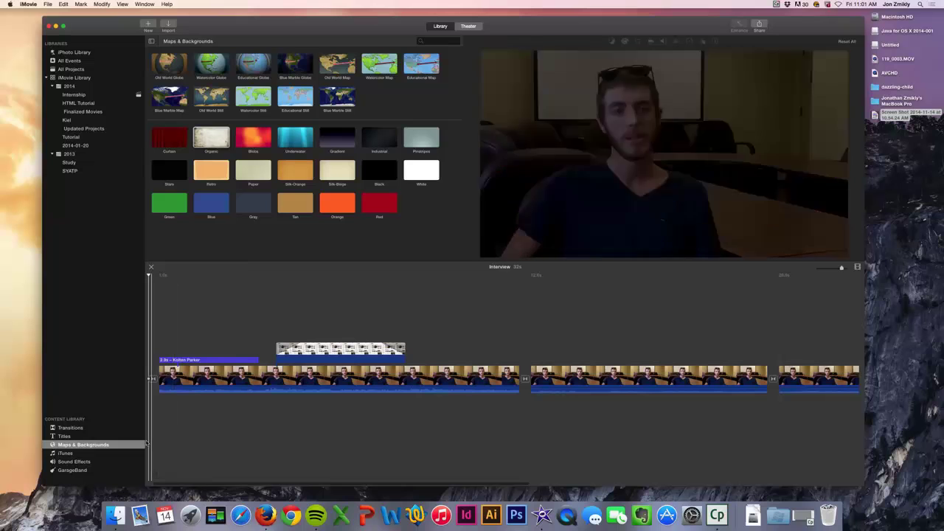
- Browse the Sound Effects jingles and drag Lazy Day below the video clips
click(71, 453)
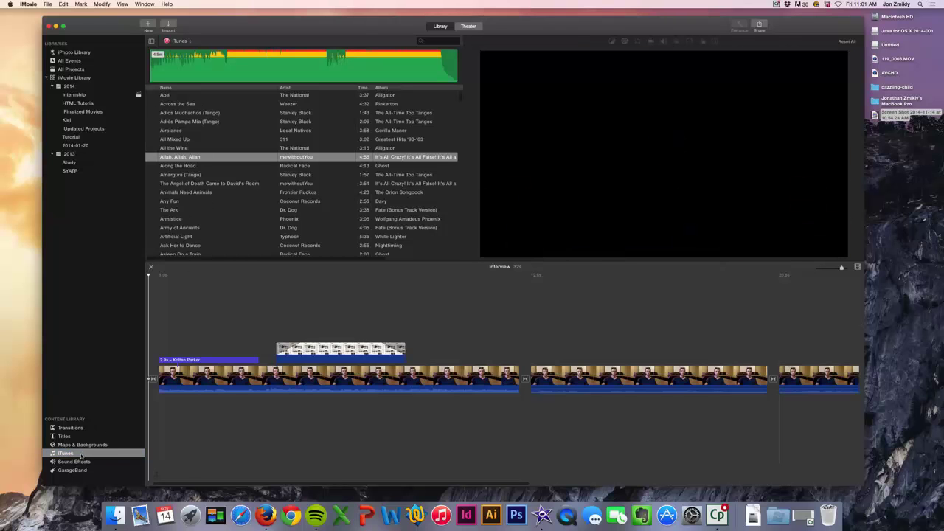
click(73, 462)
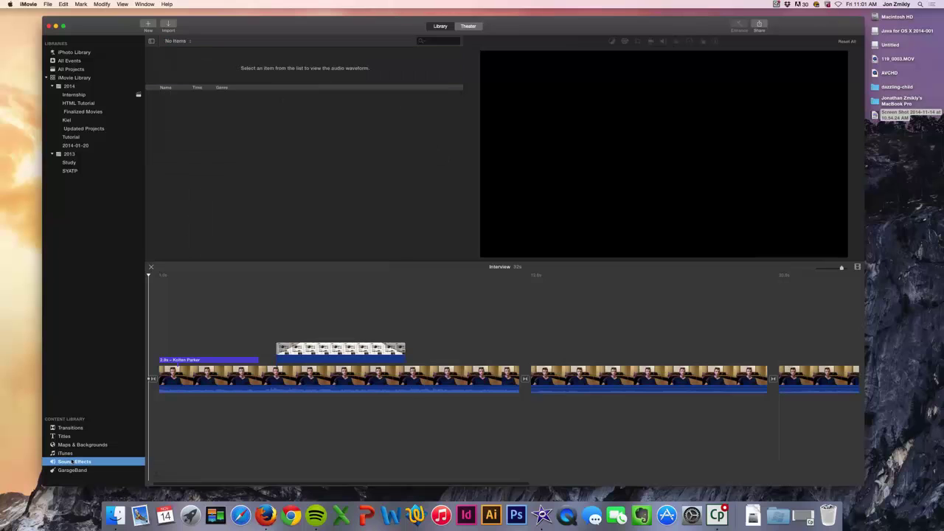
click(170, 256)
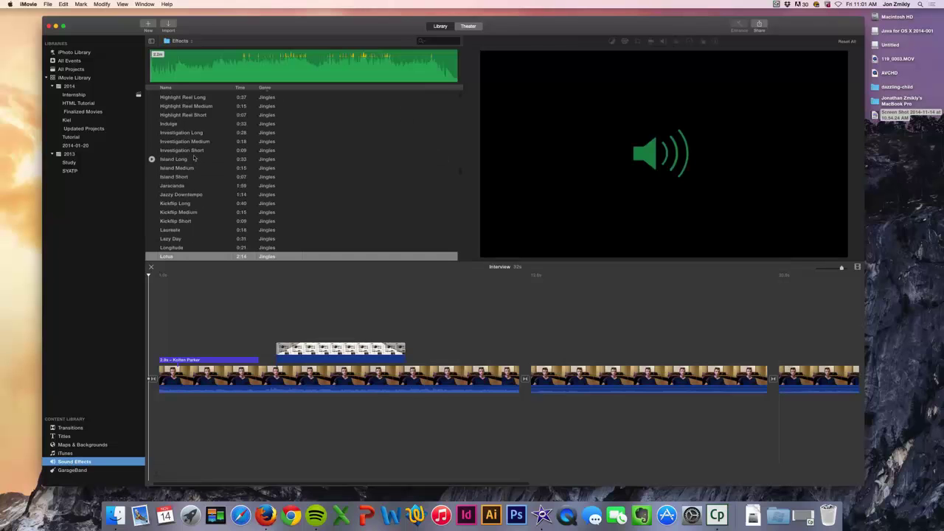
scroll(178, 199, down, 2)
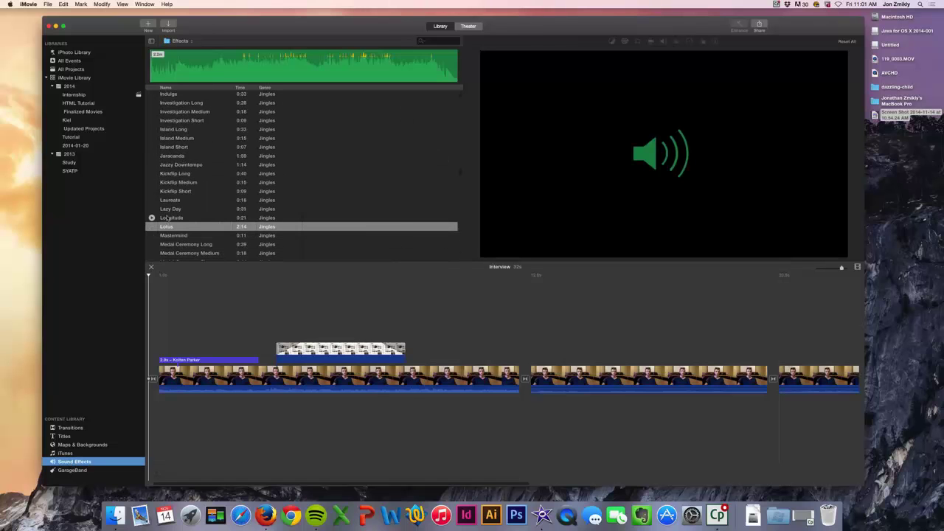
click(151, 217)
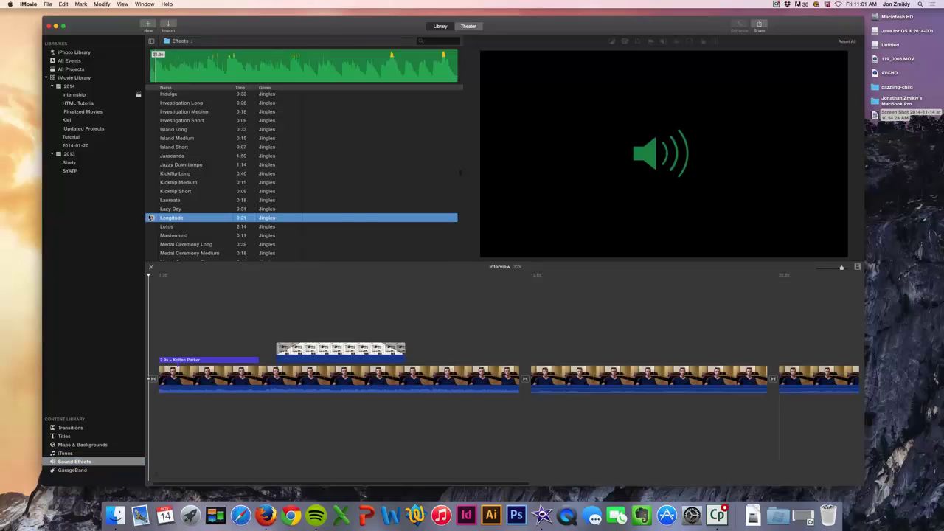
click(151, 209)
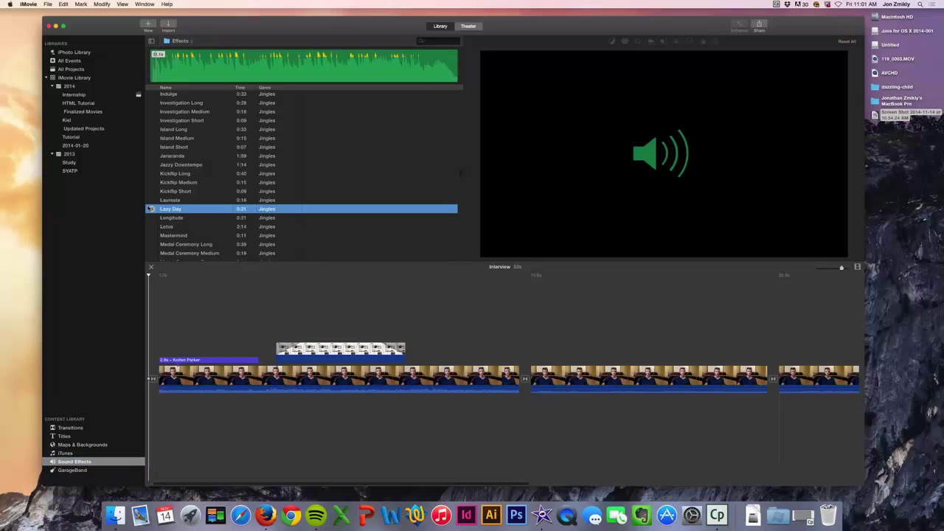
drag(164, 231, 146, 410)
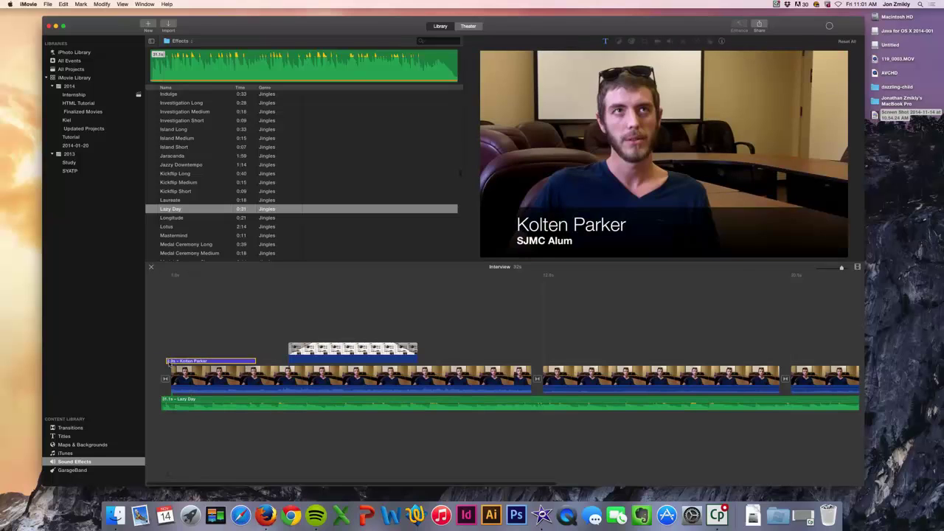
- Make the name title its own opening clip, start Lazy Day at the beginning, and play back
drag(188, 360, 164, 377)
click(223, 402)
drag(278, 401, 203, 402)
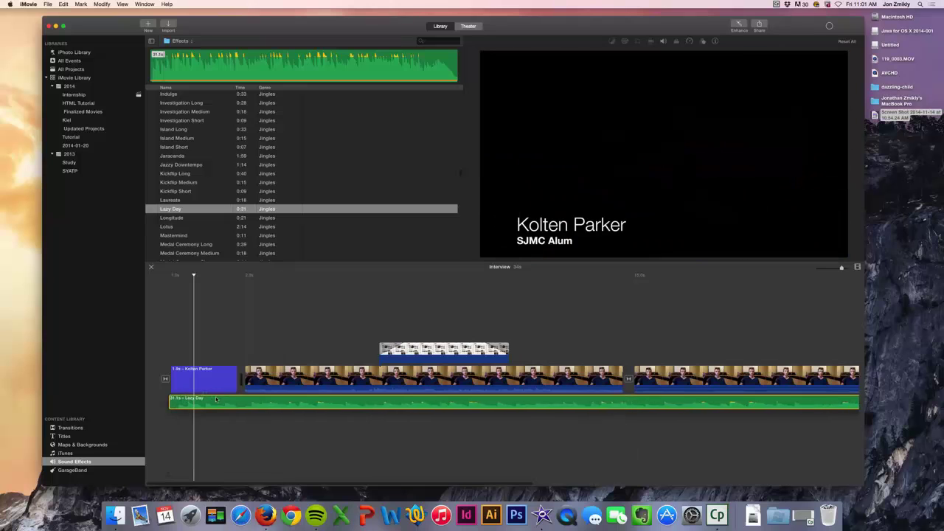
click(156, 280)
key(space)
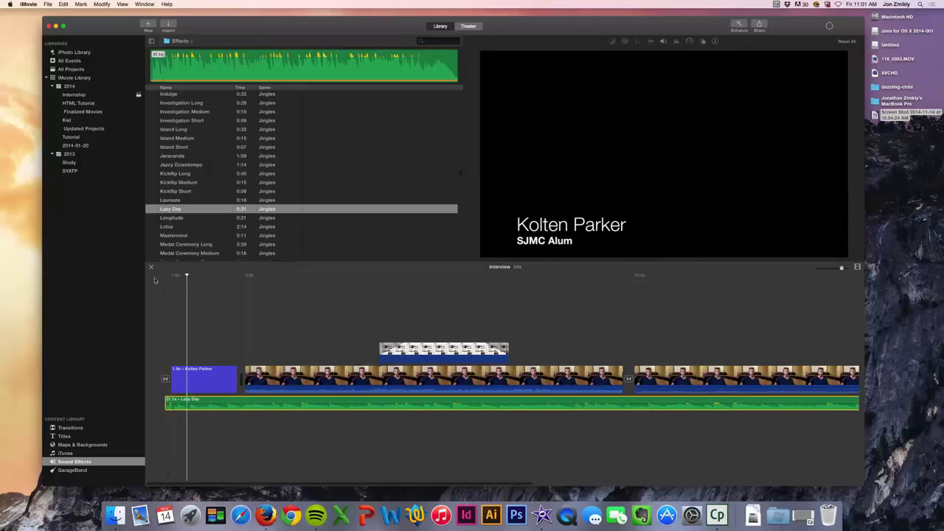
key(XF86AudioRaiseVolume)
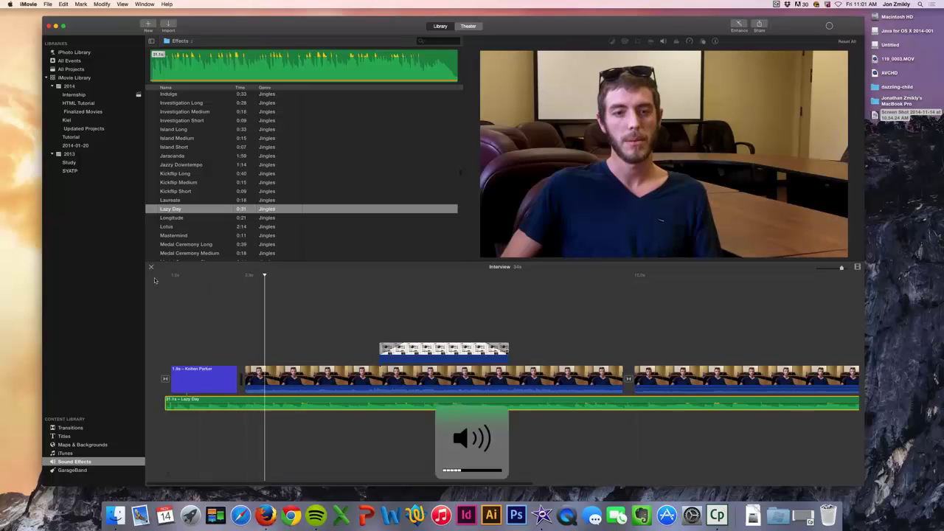
key(space)
- Lengthen the opening title clip to 2.3 seconds
drag(232, 374, 245, 375)
click(262, 382)
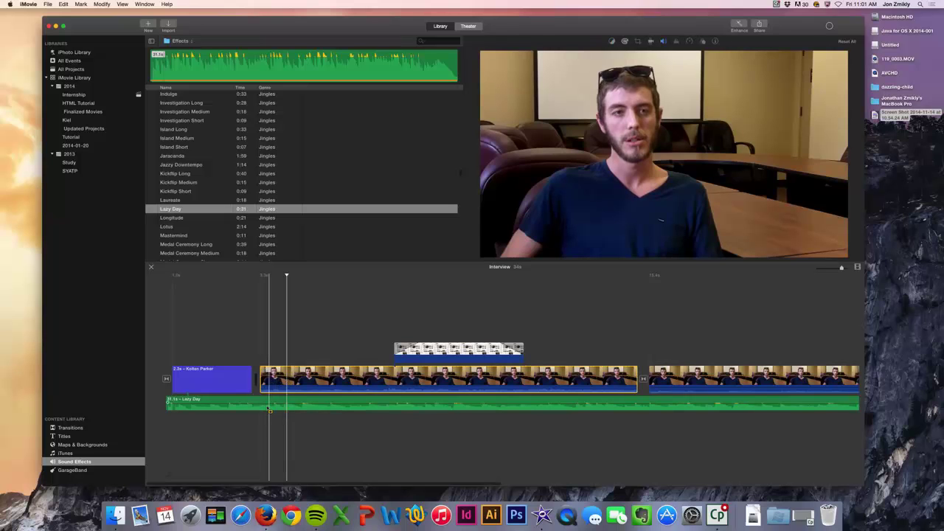
click(267, 407)
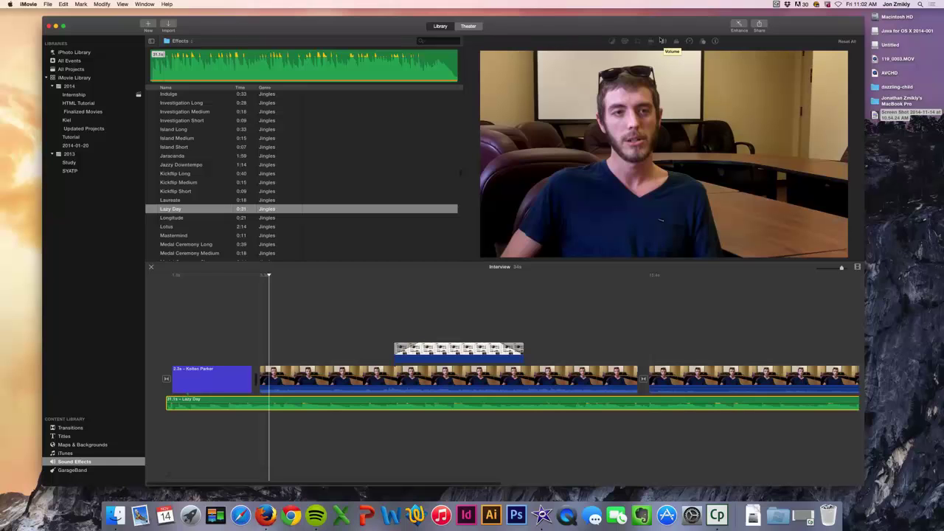
- Enable 'Lower volume of other clips' on the interview clip and play back to hear the ducking
click(662, 42)
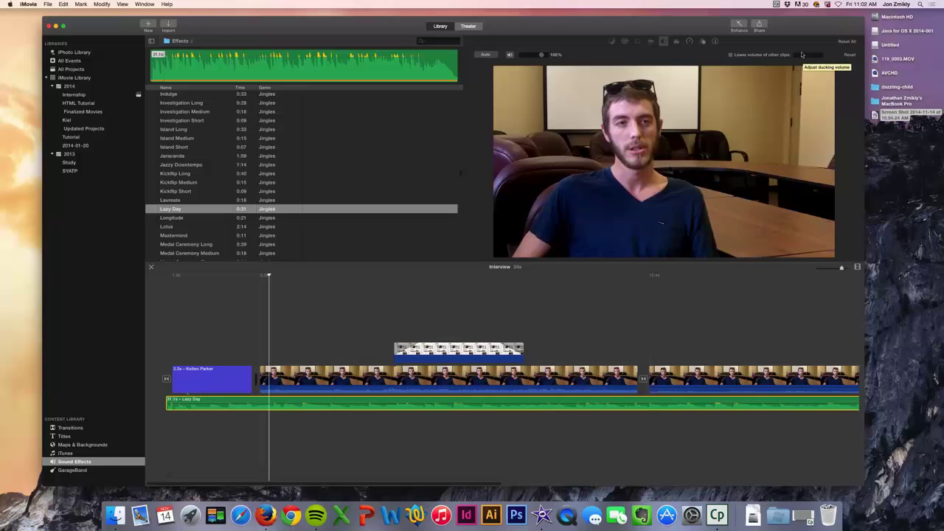
click(287, 378)
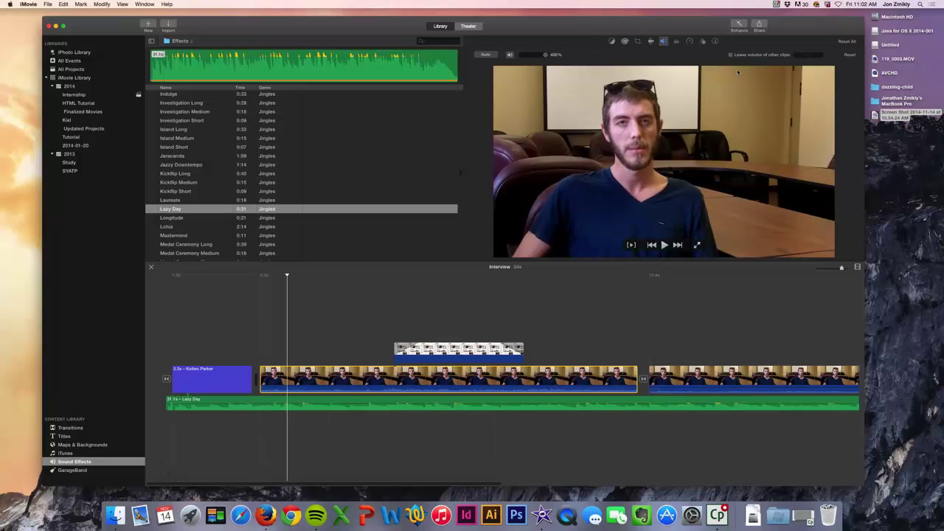
click(312, 377)
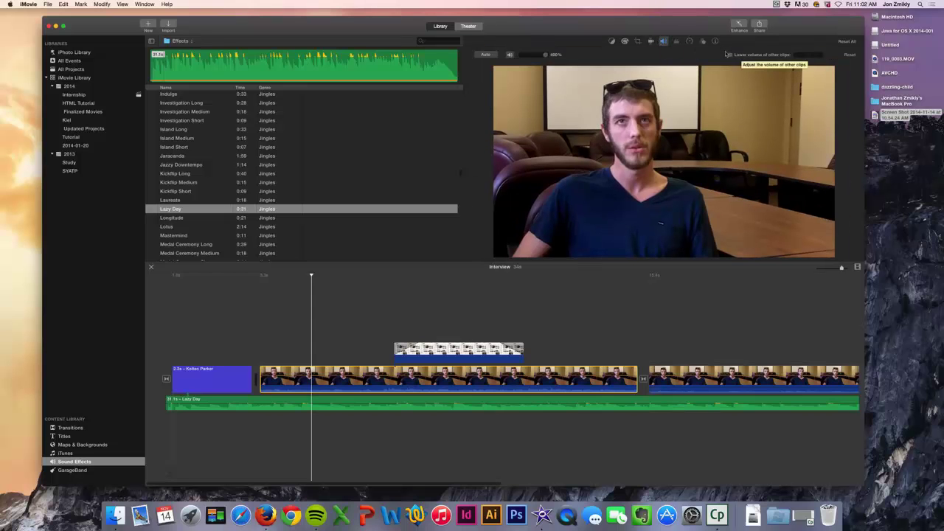
click(731, 55)
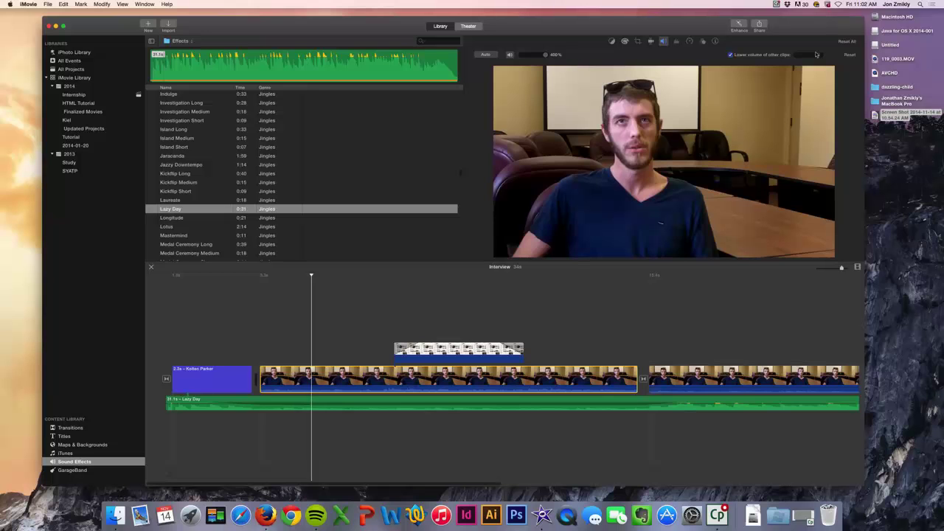
click(229, 281)
key(space)
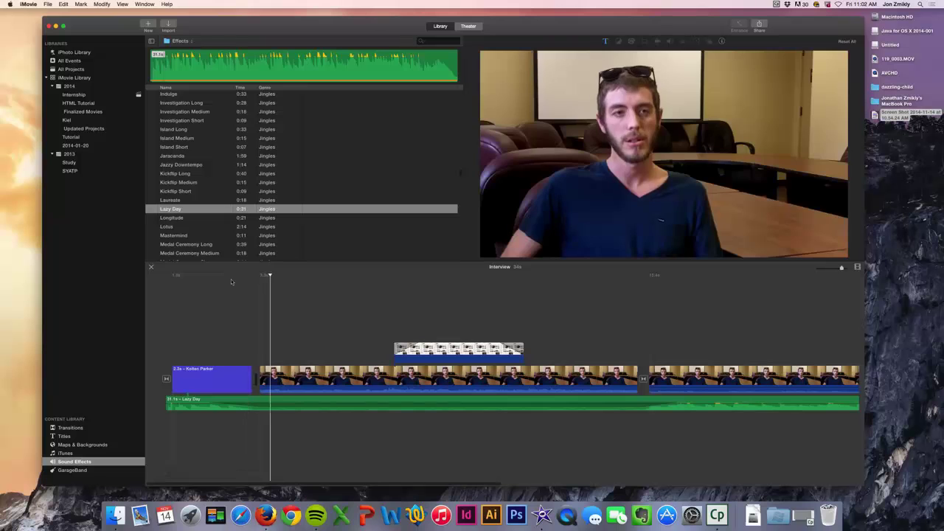
- Check the middle interview clip's volume controls and play the project from the title
click(190, 279)
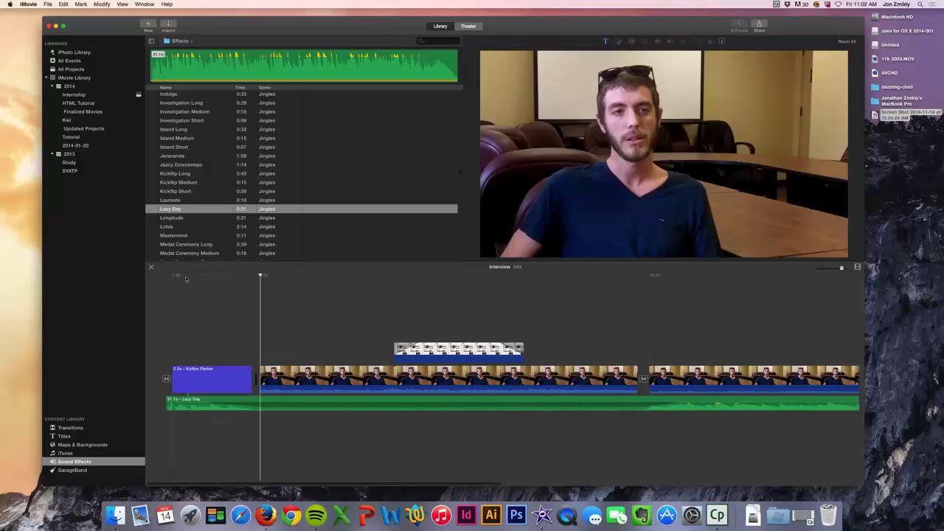
click(287, 378)
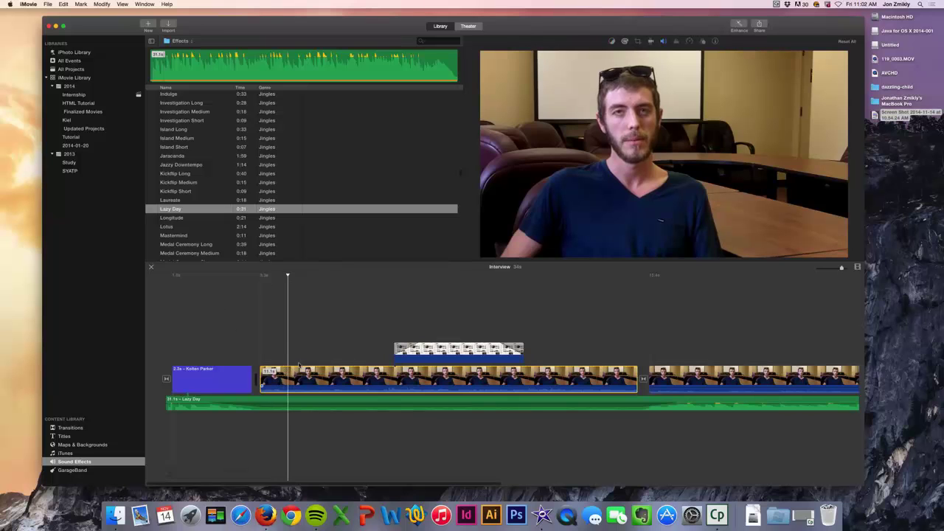
click(663, 41)
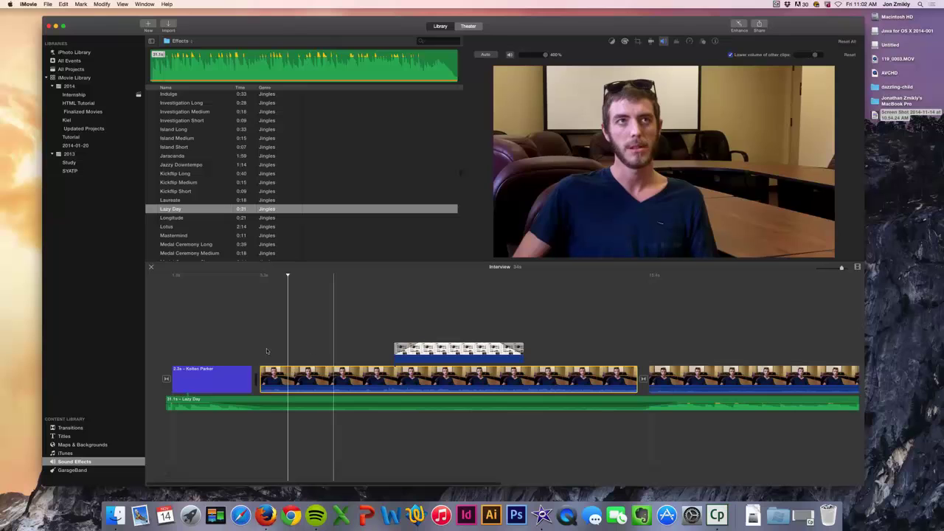
click(231, 279)
key(space)
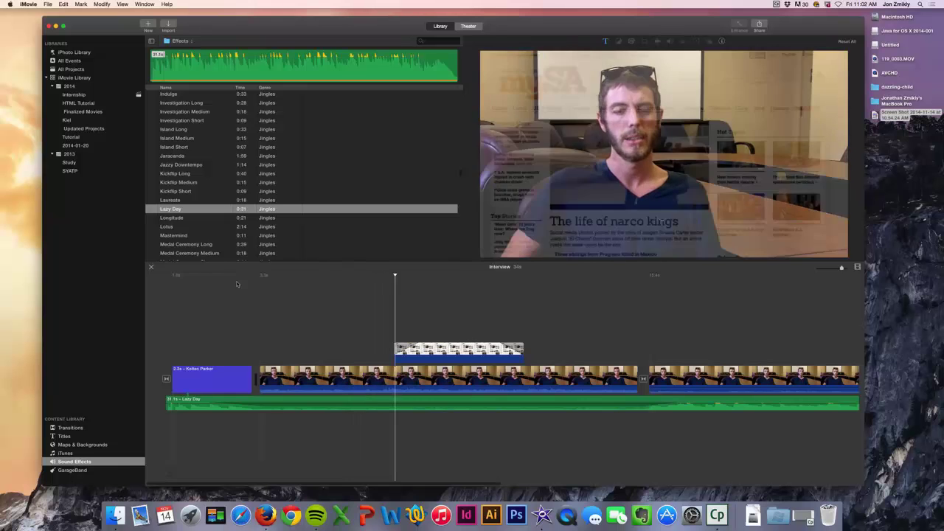
key(space)
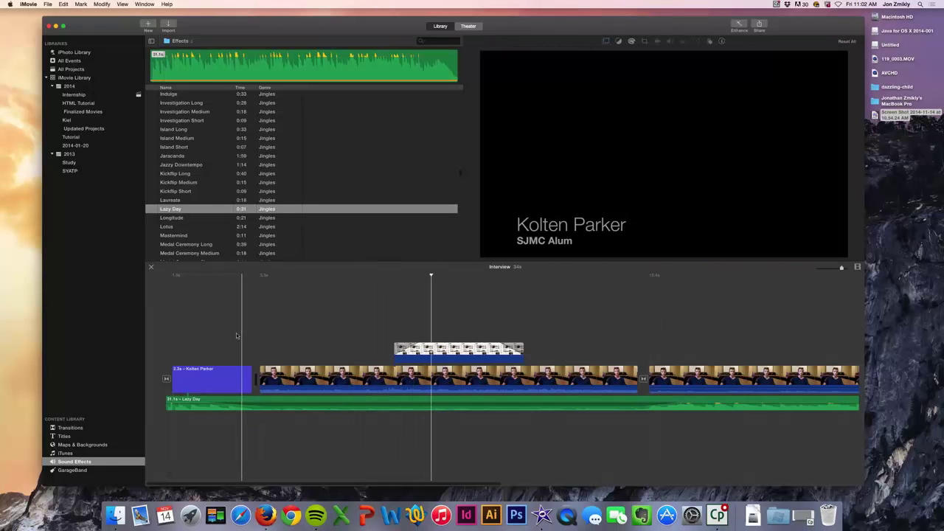
- Drag the Lazy Day track's volume line to about 38%
click(215, 401)
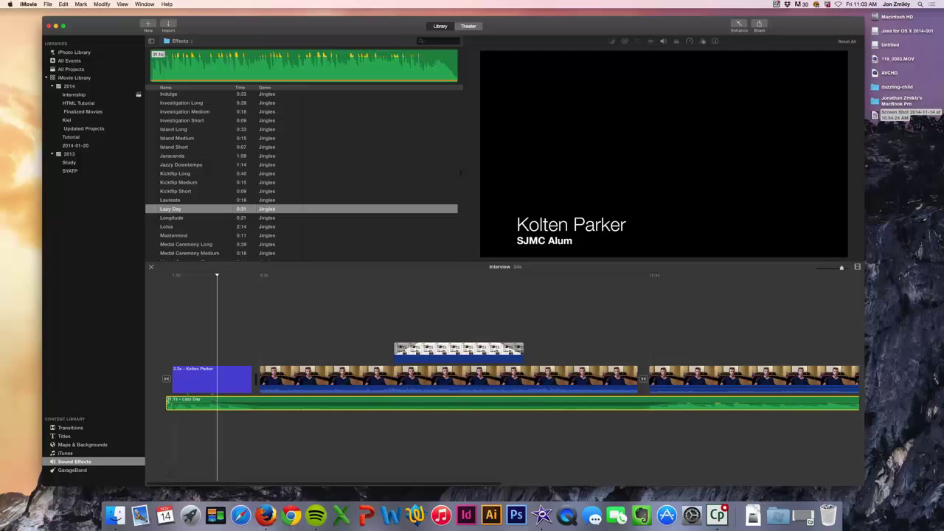
drag(216, 401, 215, 399)
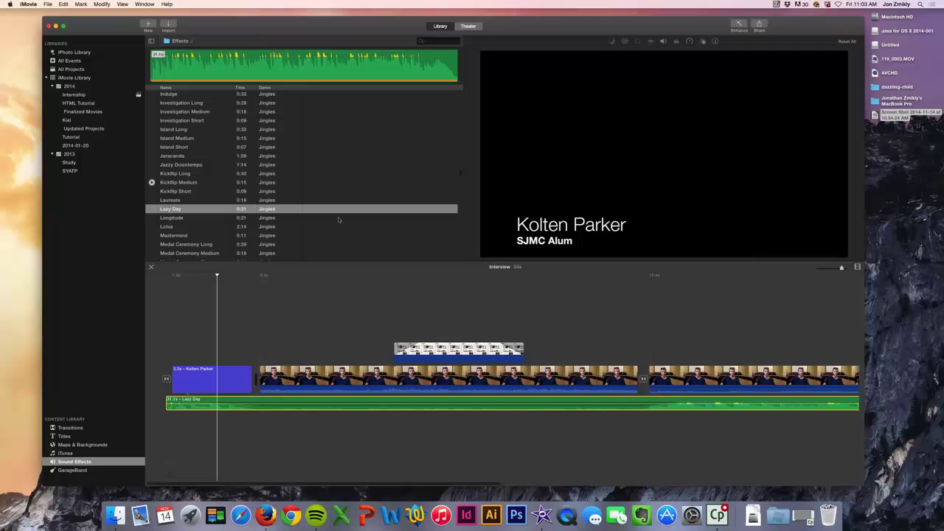
click(321, 378)
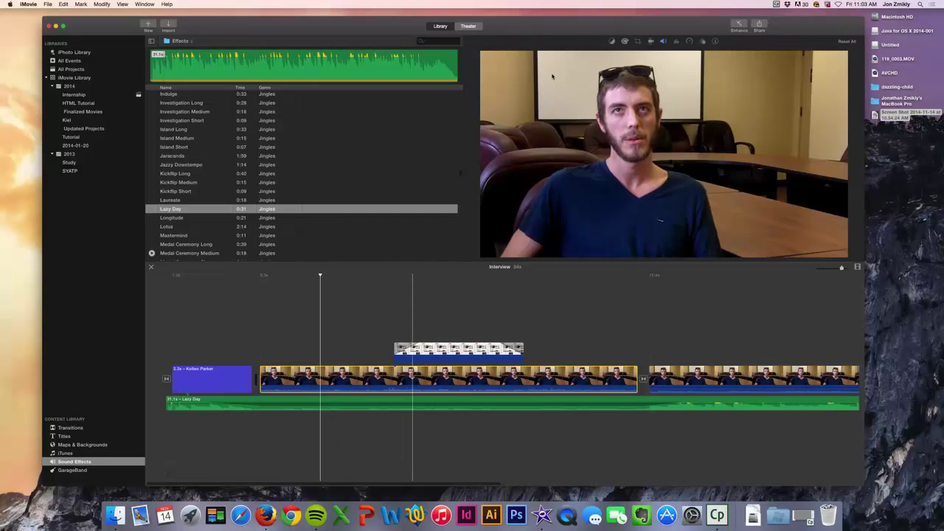
- Use Color Correction on the middle interview clip to lower its brightness slightly
click(611, 41)
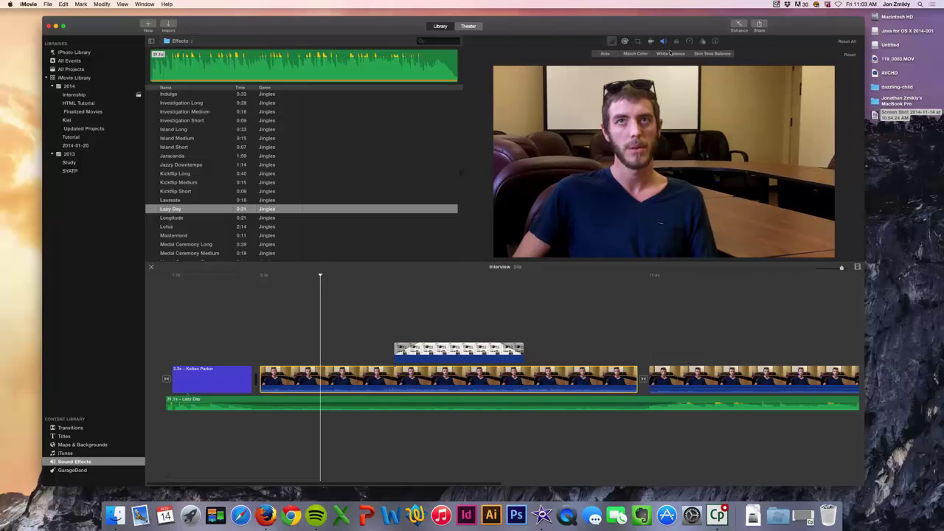
click(625, 41)
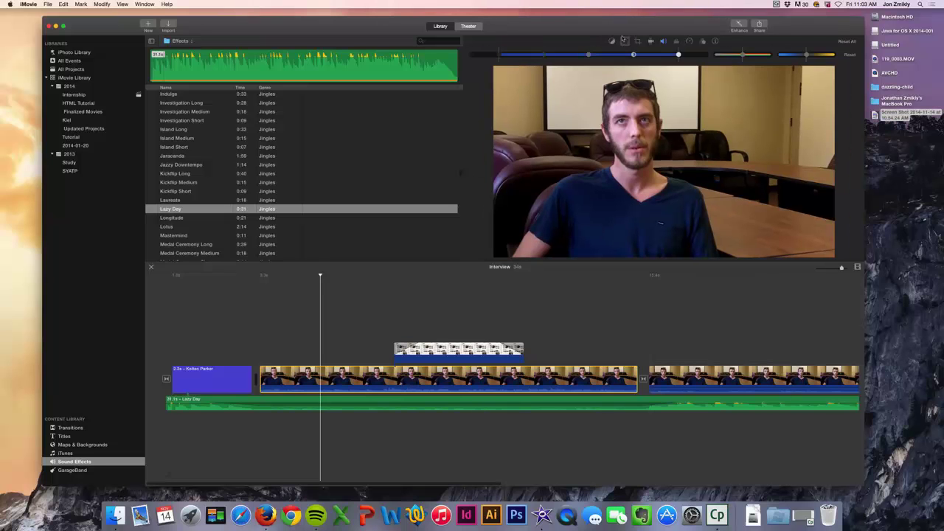
mouse_move(675, 54)
mouse_down()
mouse_move(656, 54)
mouse_move(677, 55)
mouse_up()
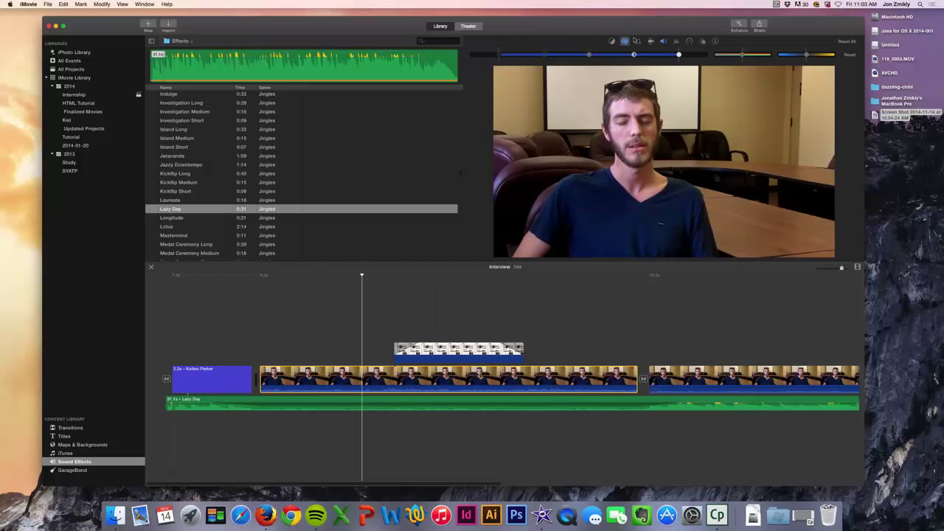
- Crop the middle interview clip with Crop to Fill, tightening the frame around the speaker, then select the cutaway
click(635, 41)
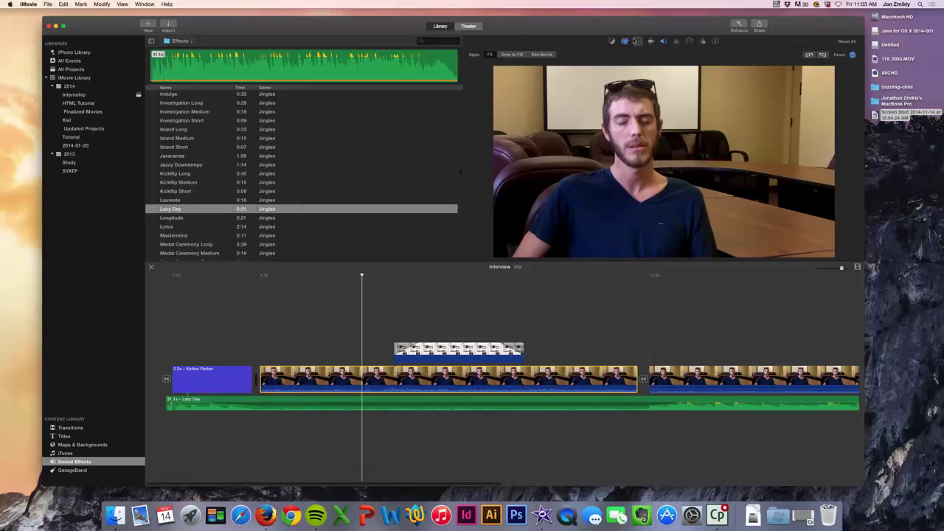
click(511, 54)
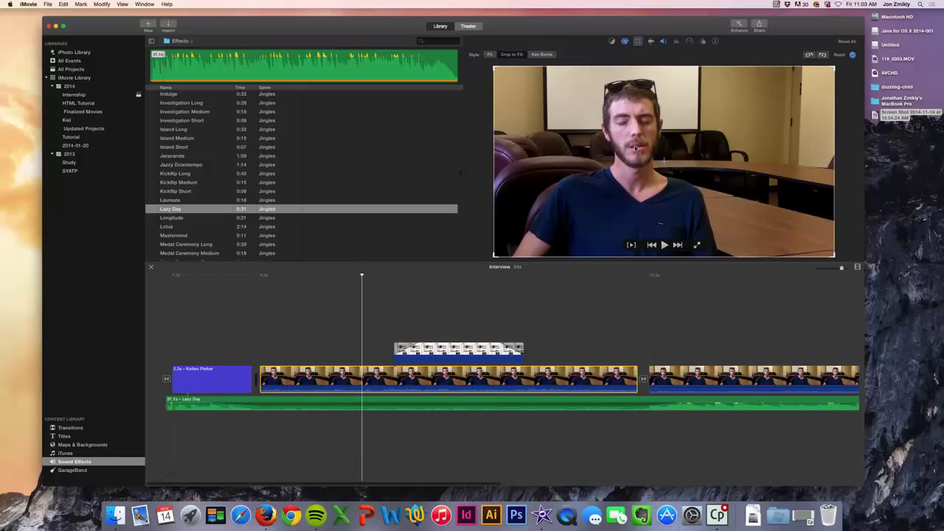
drag(490, 249, 520, 240)
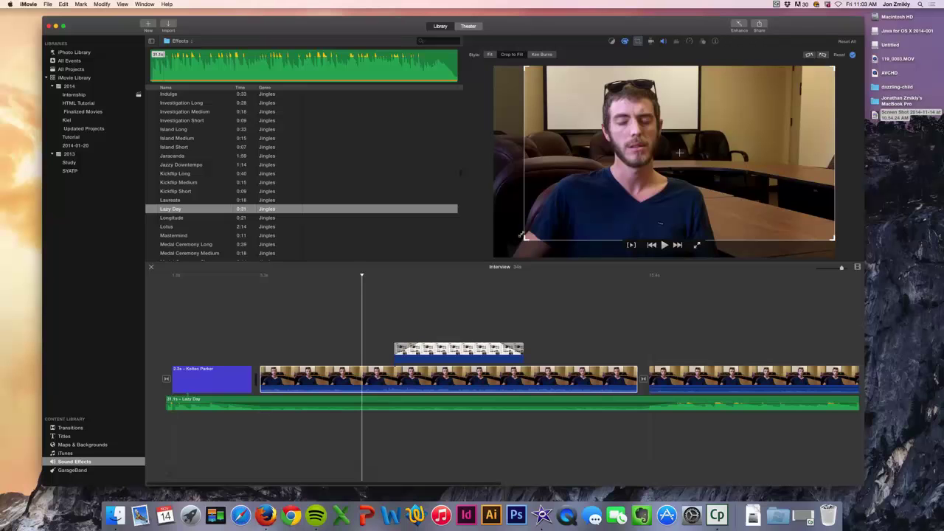
click(852, 54)
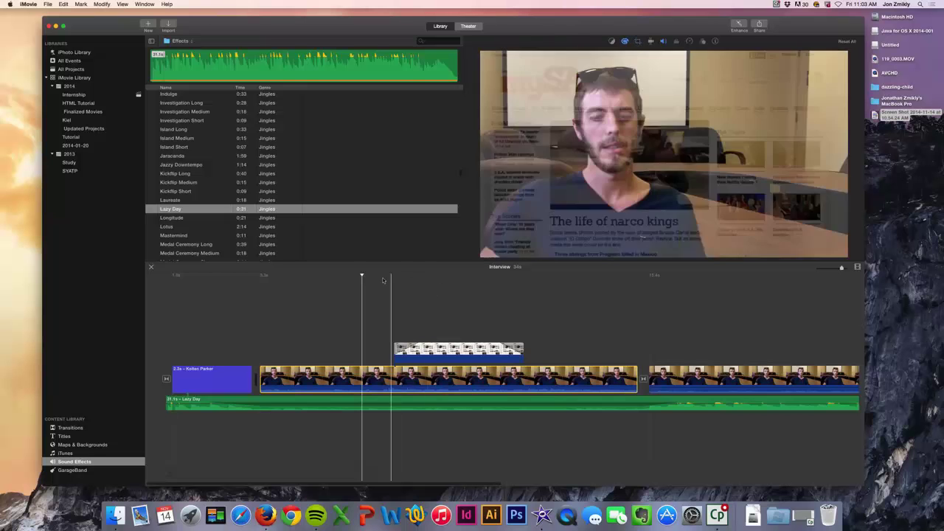
click(439, 351)
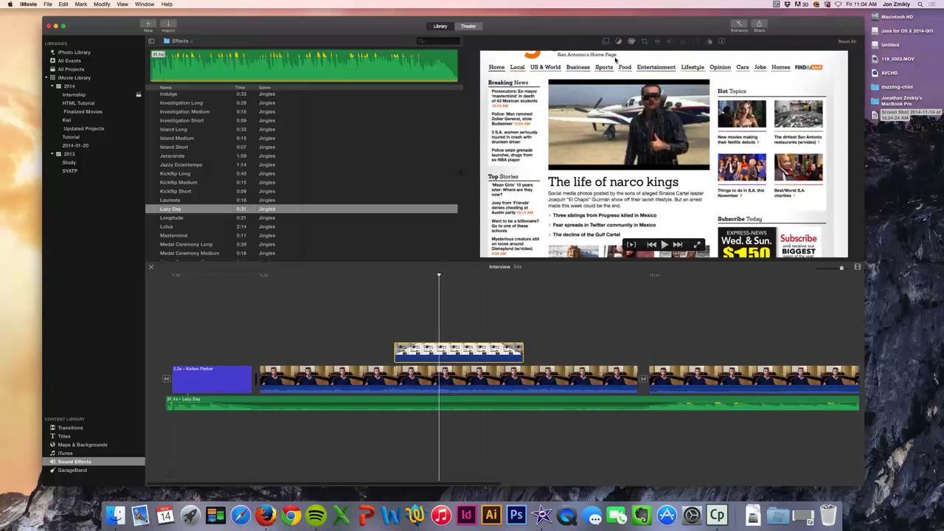
- Give the newspaper cutaway a Ken Burns move with its end frame raised up the page
click(644, 42)
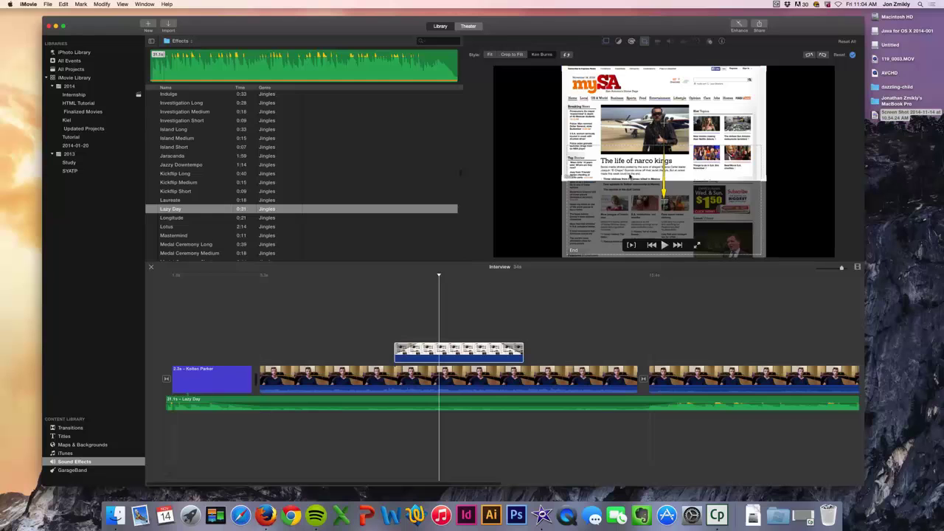
click(631, 201)
click(611, 108)
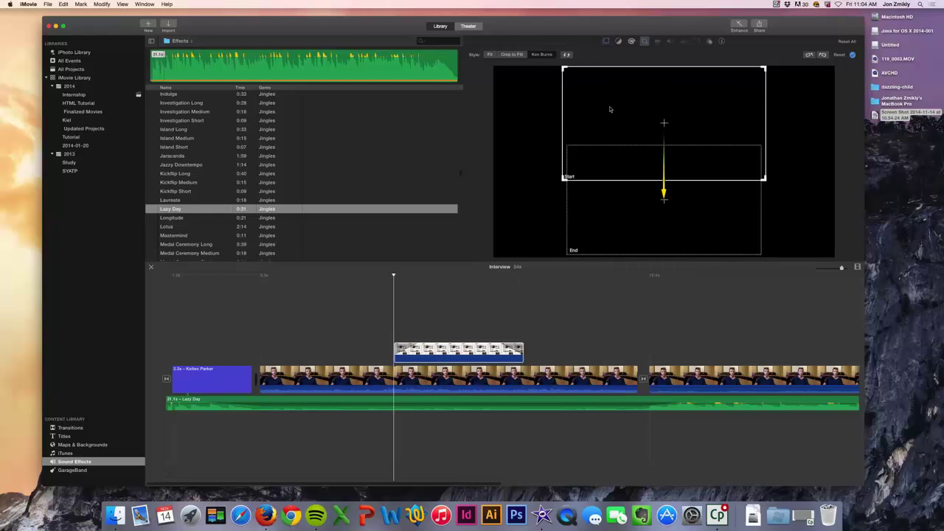
click(617, 212)
drag(617, 213, 615, 188)
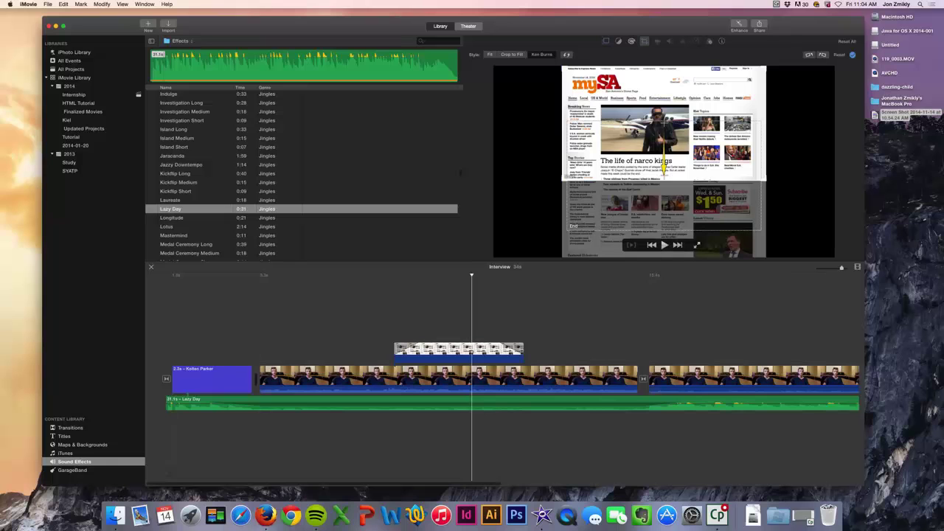
click(664, 244)
drag(629, 205, 630, 171)
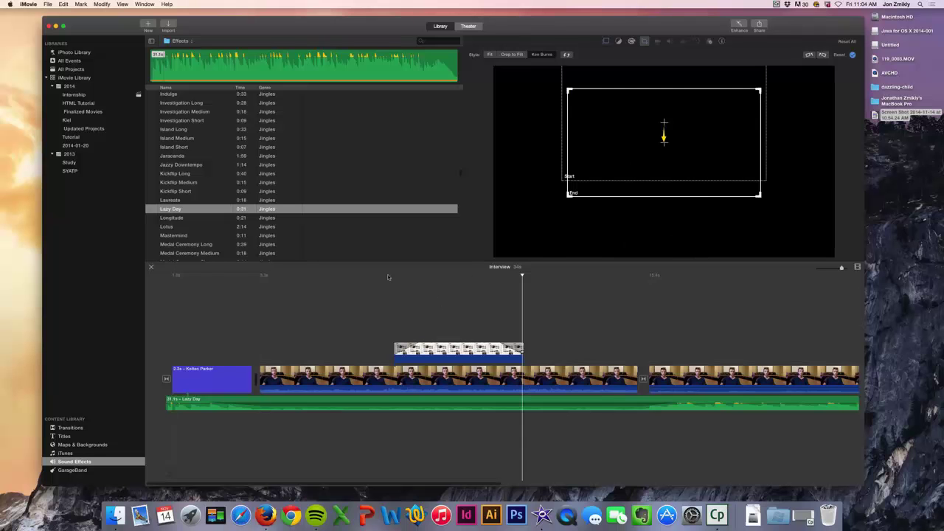
- Preview the cutaway's downward pan, then set the interview clip to Ken Burns
click(392, 277)
key(space)
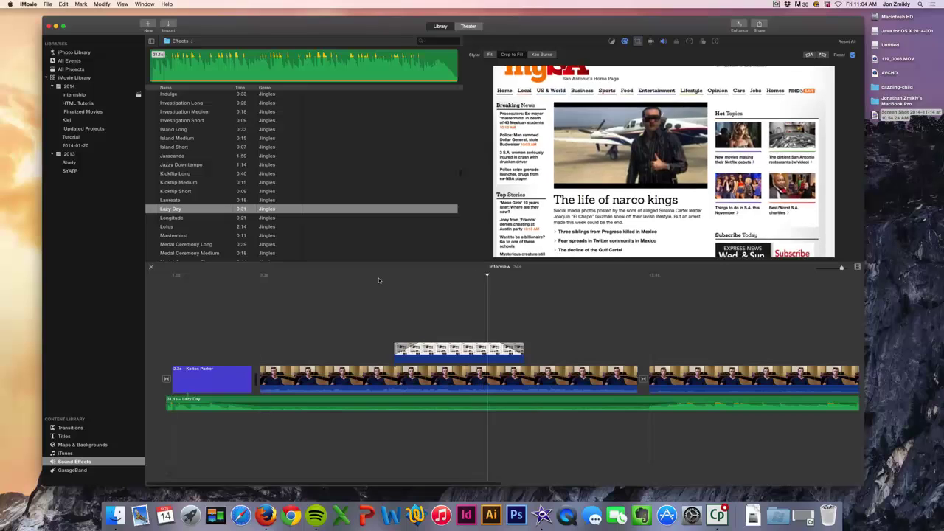
click(636, 40)
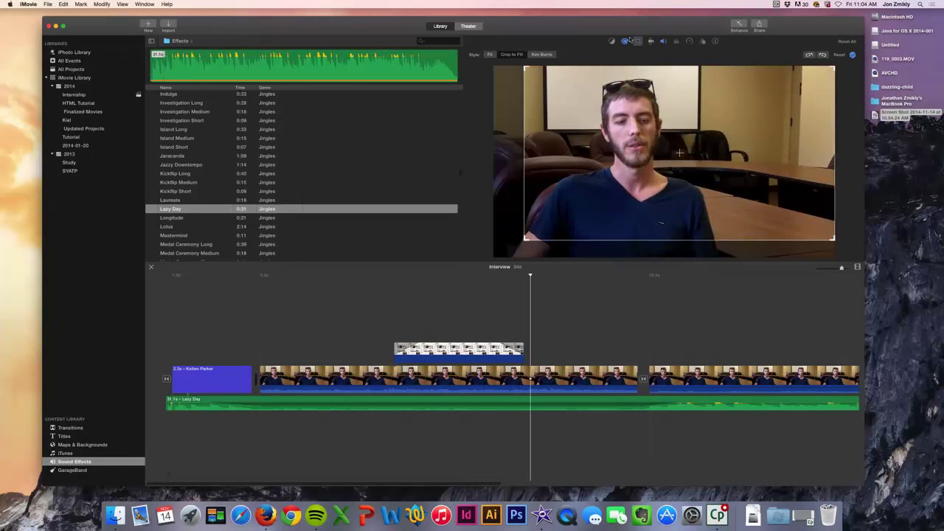
click(532, 54)
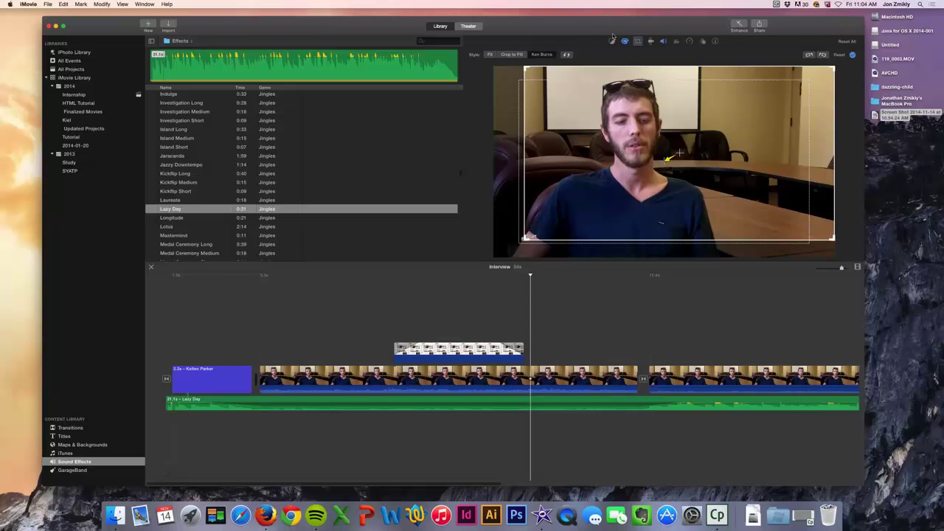
- Check the interview clip's Stabilization, Noise Reduction and Clip Filter settings, cancelling the Video Effect picker with None kept
click(648, 41)
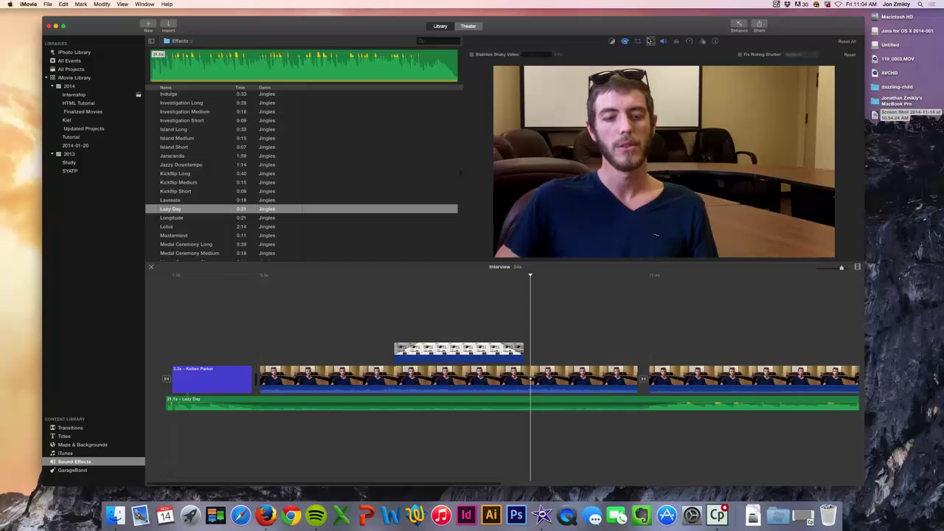
click(673, 40)
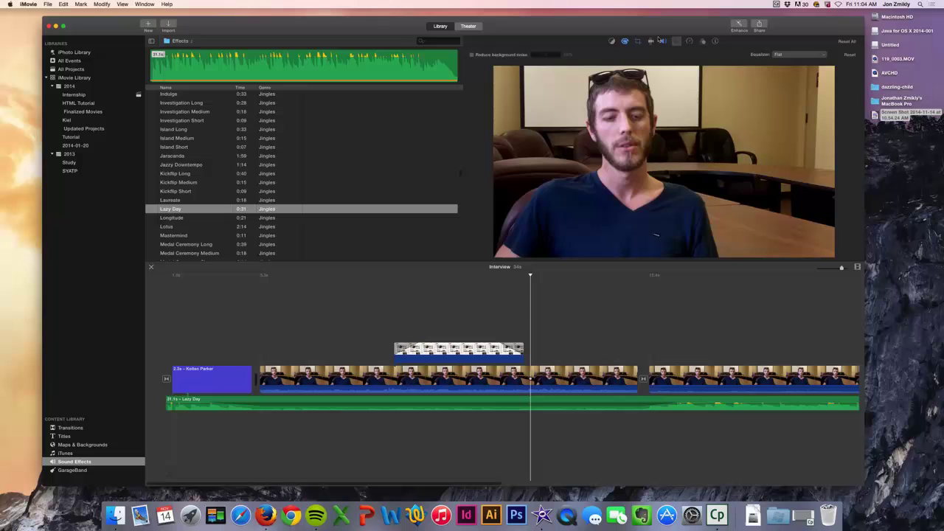
click(700, 41)
click(531, 55)
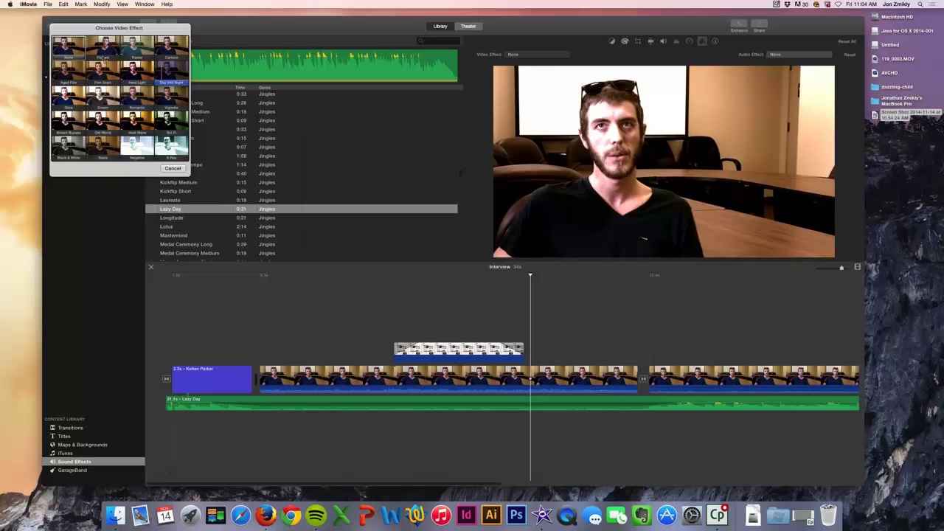
click(166, 169)
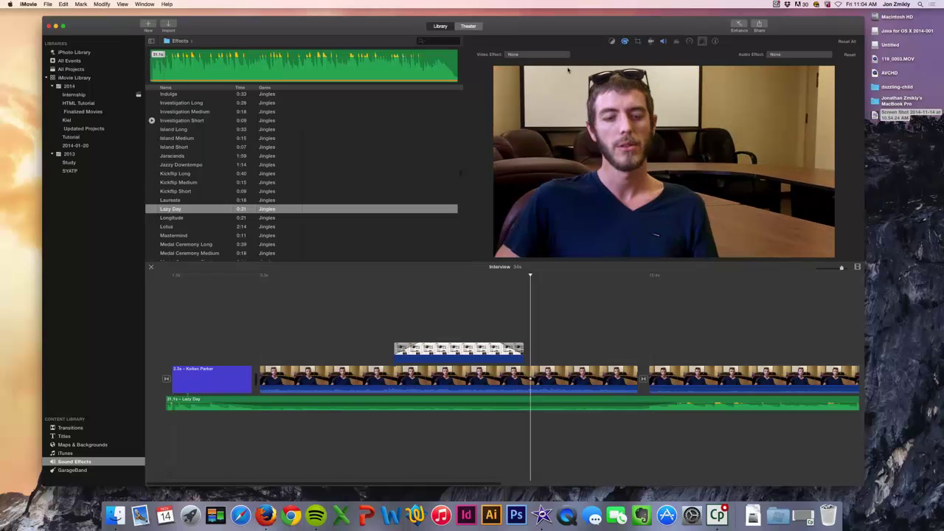
- Turn on Clip Information and select the third interview clip to see its name, date and duration
click(714, 40)
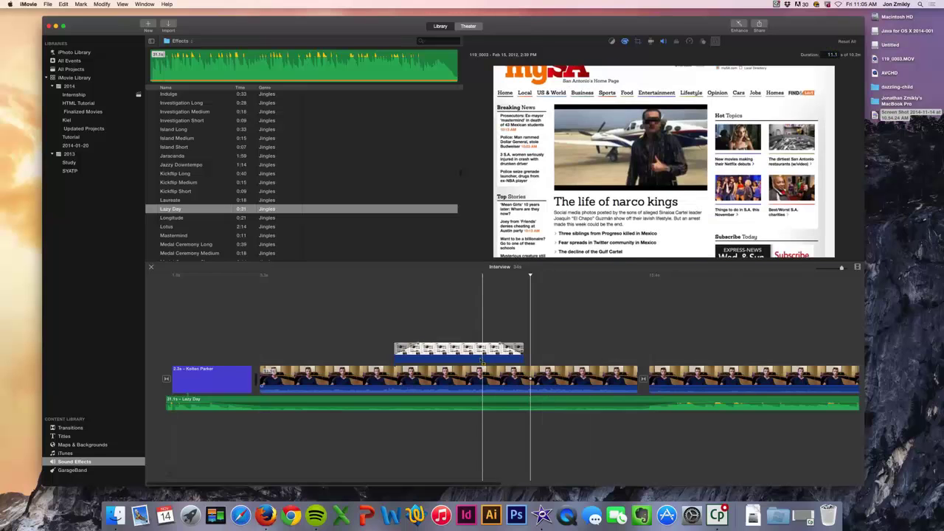
scroll(478, 361, right, 8)
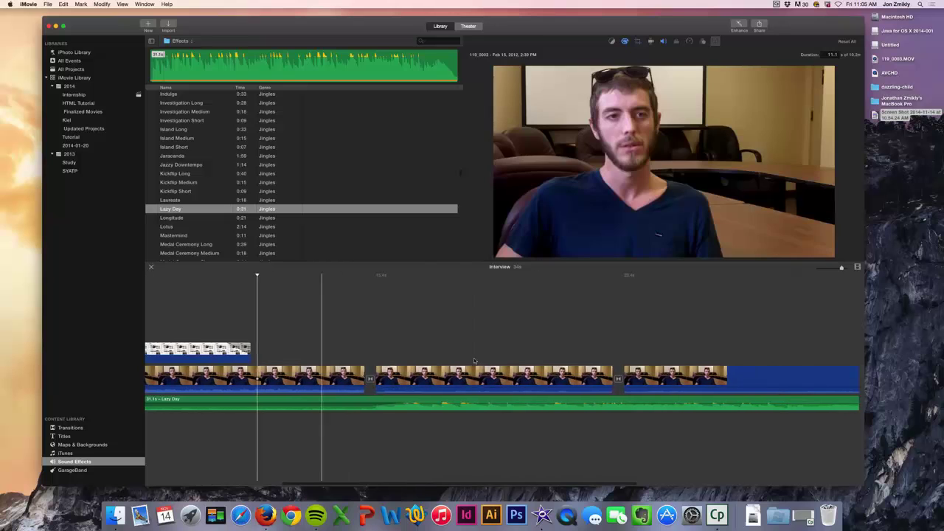
click(432, 376)
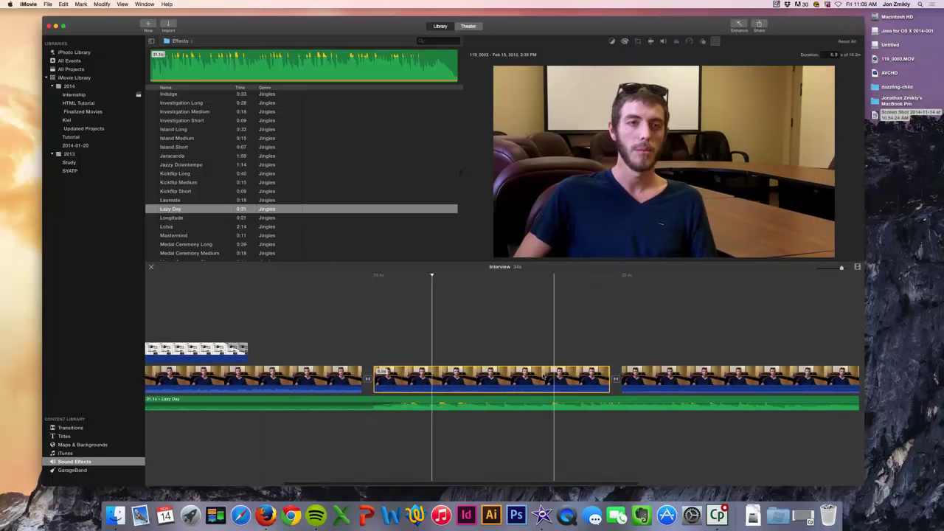
scroll(544, 376, right, 5)
scroll(543, 376, left, 6)
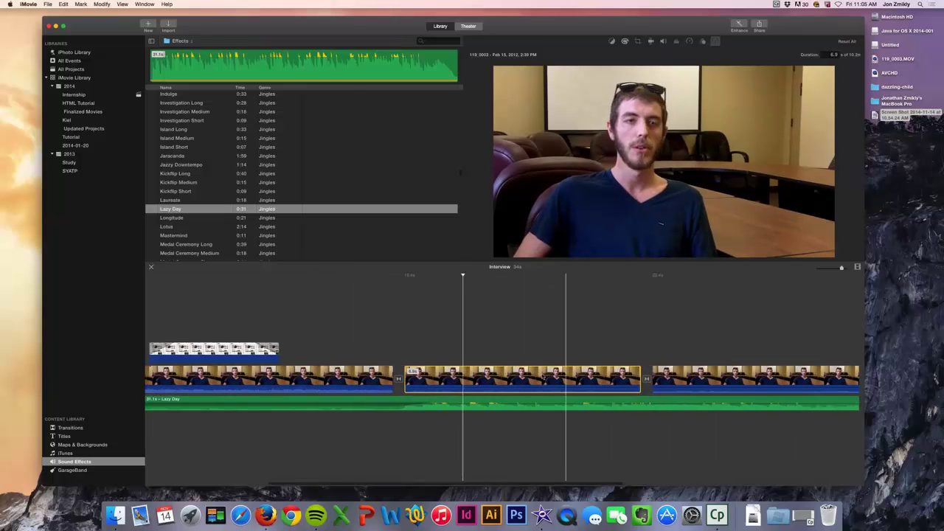
scroll(543, 376, left, 8)
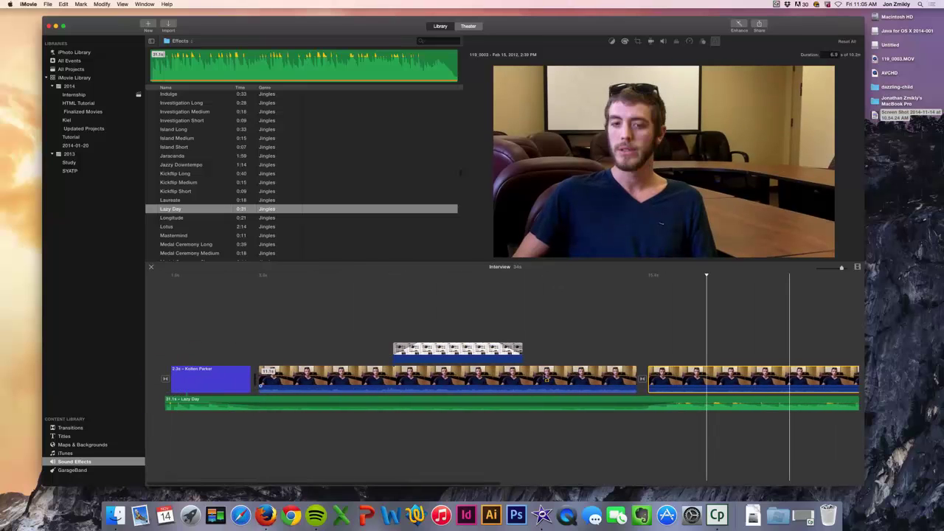